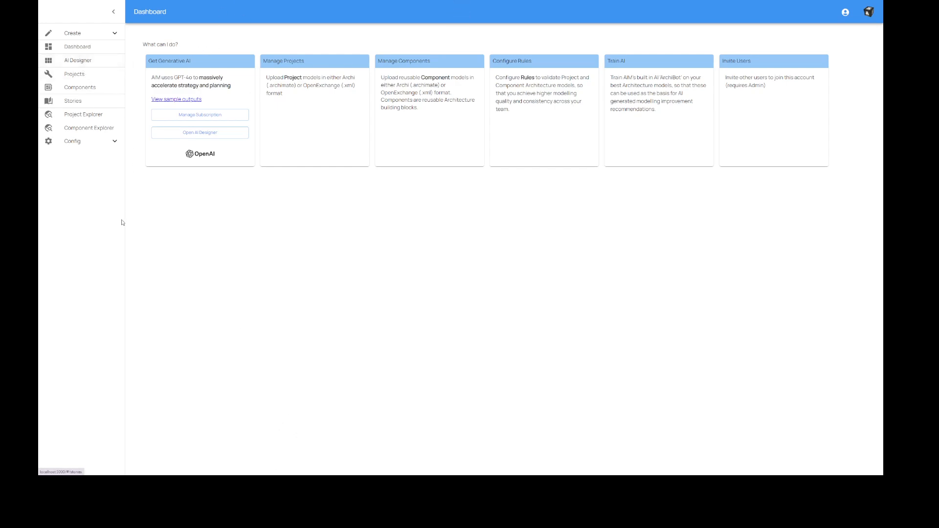
Start a new design in AI Designer and name it Coffee shop.
left_click(78, 62)
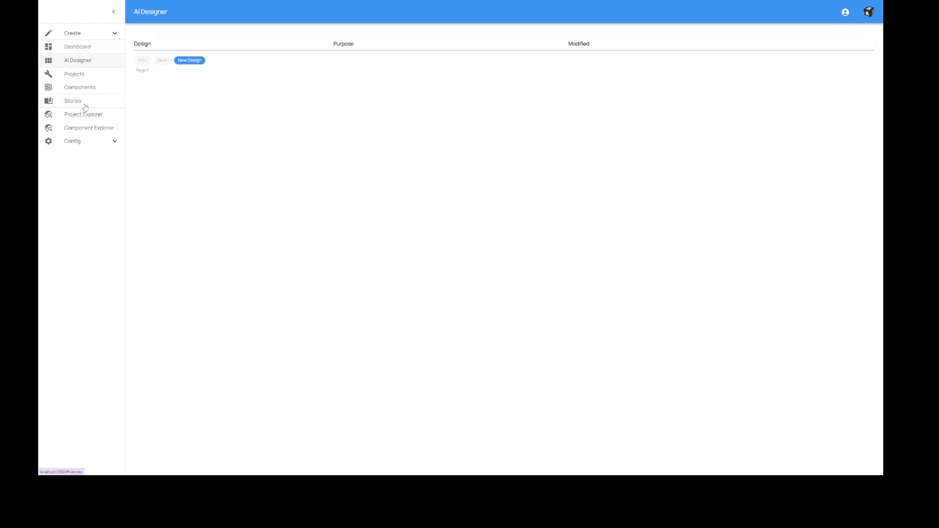
left_click(72, 143)
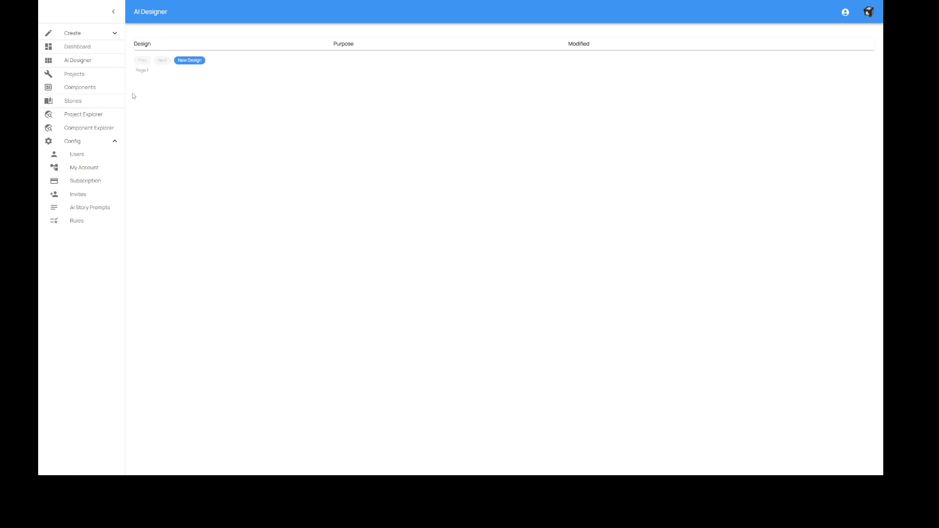
left_click(187, 61)
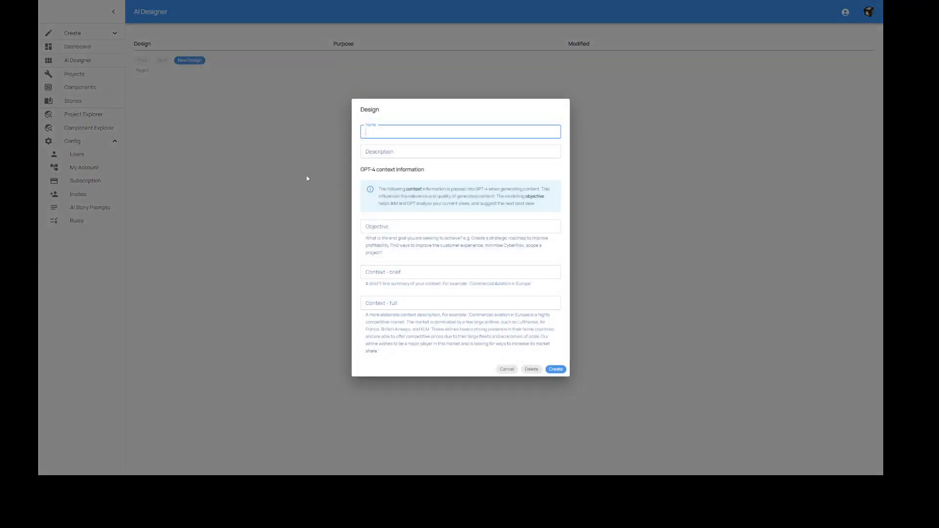
type("Coffee shop")
Set the design's objective to "Run the best coffee shop in Sydney".
key("Tab")
key("Tab")
key("Tab")
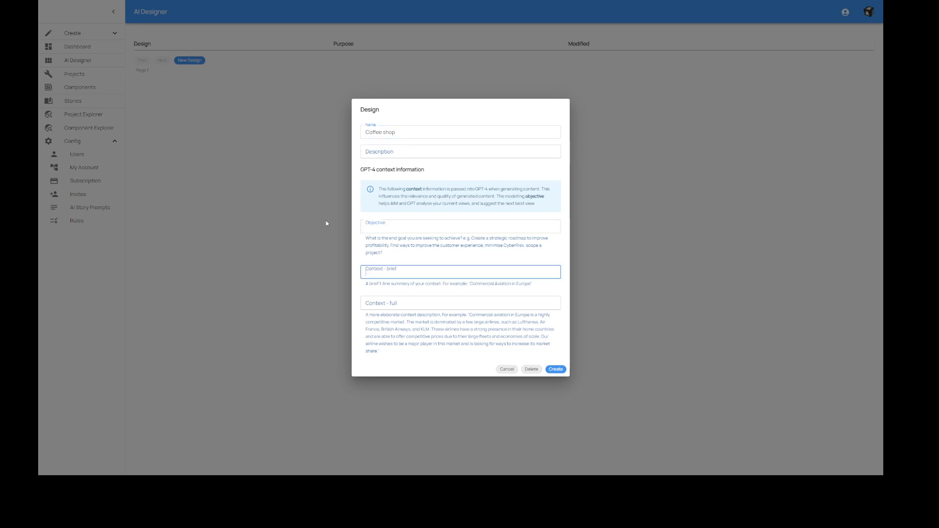
key("shift+Tab")
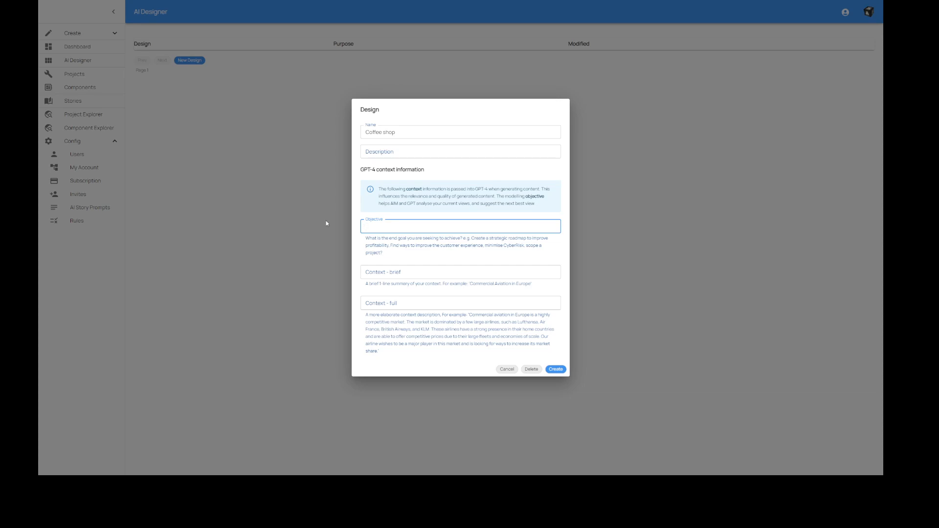
type("run the best coffee shop in sy")
key("BackSpace")
key("BackSpace")
type("Sydney")
key("Home")
key("Delete")
type("R")
Set the brief context to "Coffee shop in Sydney".
left_click(376, 272)
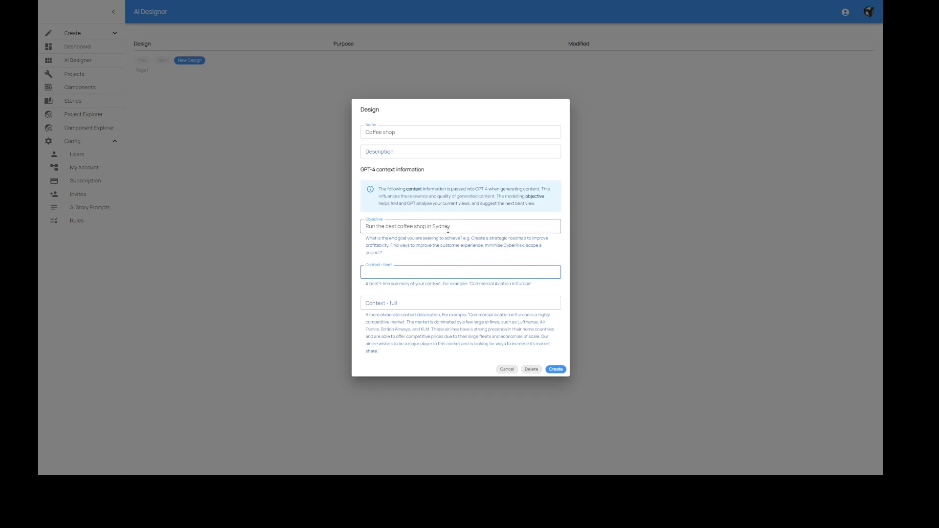
left_click_drag(461, 229, 331, 226)
left_click(392, 271)
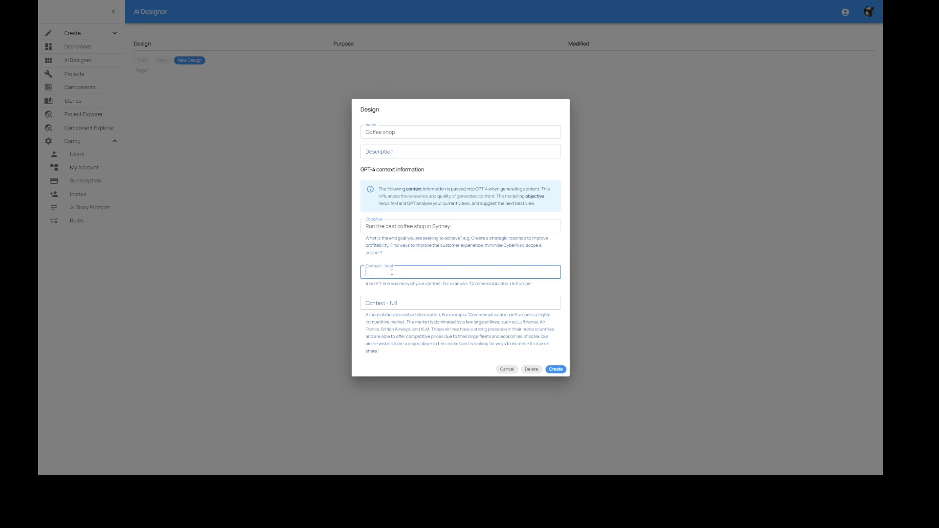
type("Coffee shop in su")
key("BackSpace")
key("BackSpace")
type("Syu")
type("dney")
Copy the brief context text "Coffee shop in Sydney" into the full context.
key("ctrl+shift+Left")
key("ctrl+shift+Left")
key("ctrl+shift+Left")
key("ctrl+shift+Left")
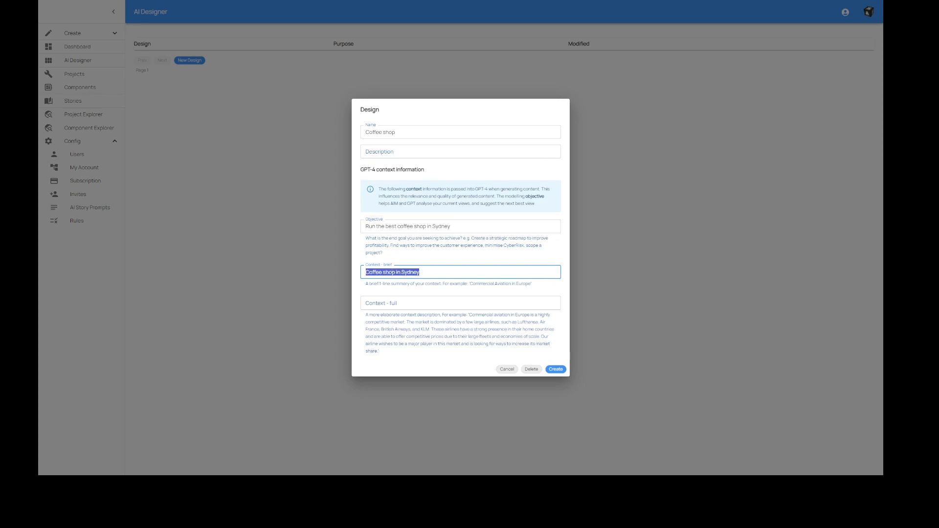
key("ctrl+c")
left_click(431, 305)
key("ctrl+v")
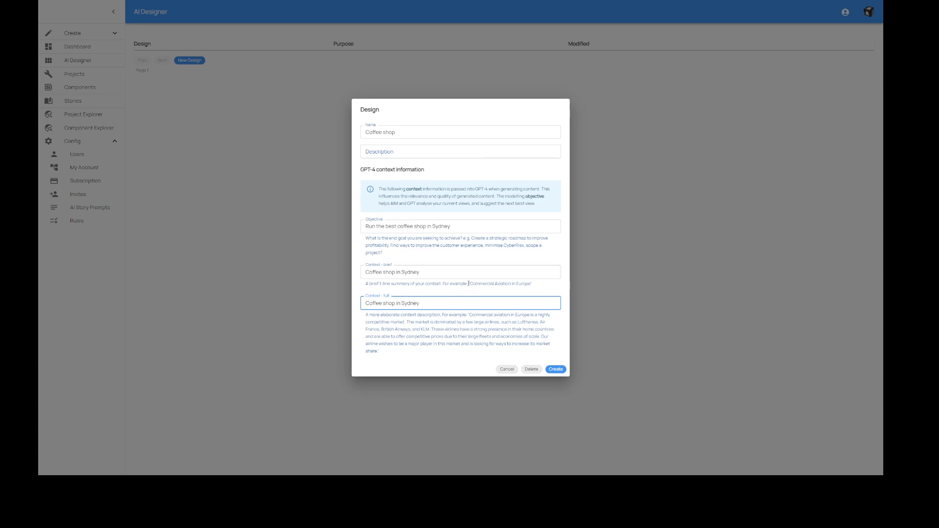
Review the example context texts and the entered objective, and create the Coffee shop design.
left_click_drag(468, 283, 531, 284)
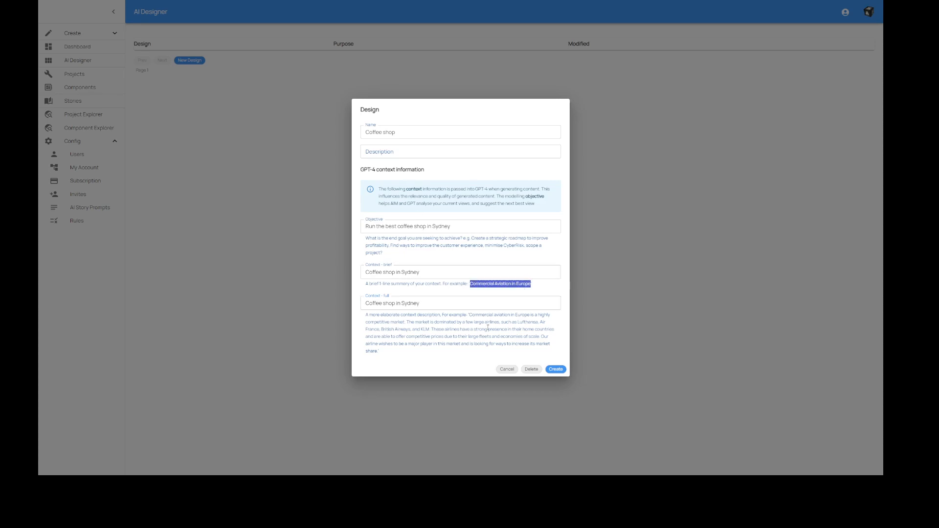
left_click(430, 322)
left_click_drag(470, 315, 377, 350)
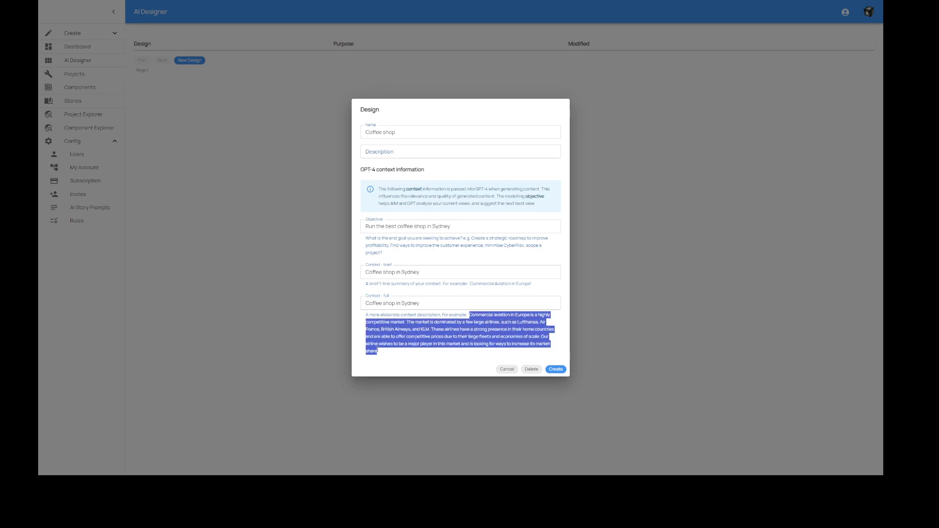
left_click(388, 334)
left_click_drag(469, 284, 514, 285)
left_click_drag(438, 315, 463, 350)
left_click(422, 273)
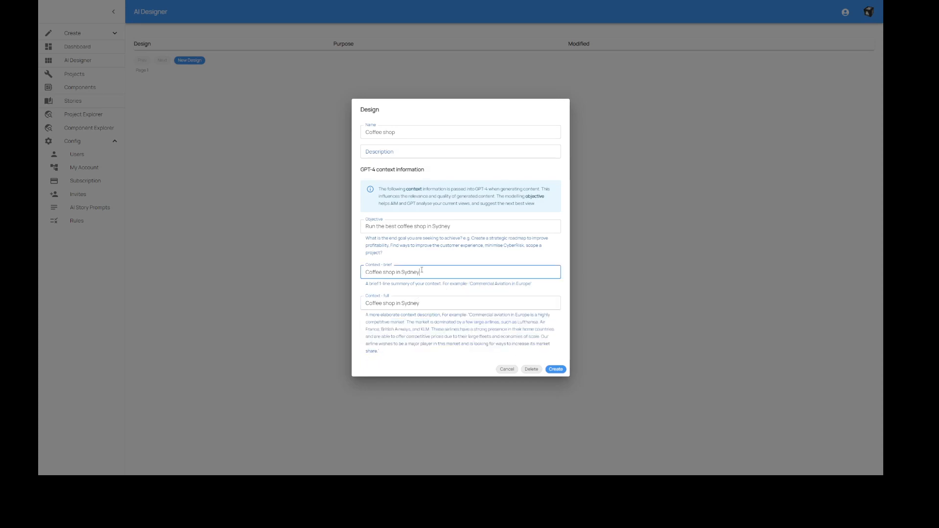
left_click_drag(451, 227, 359, 225)
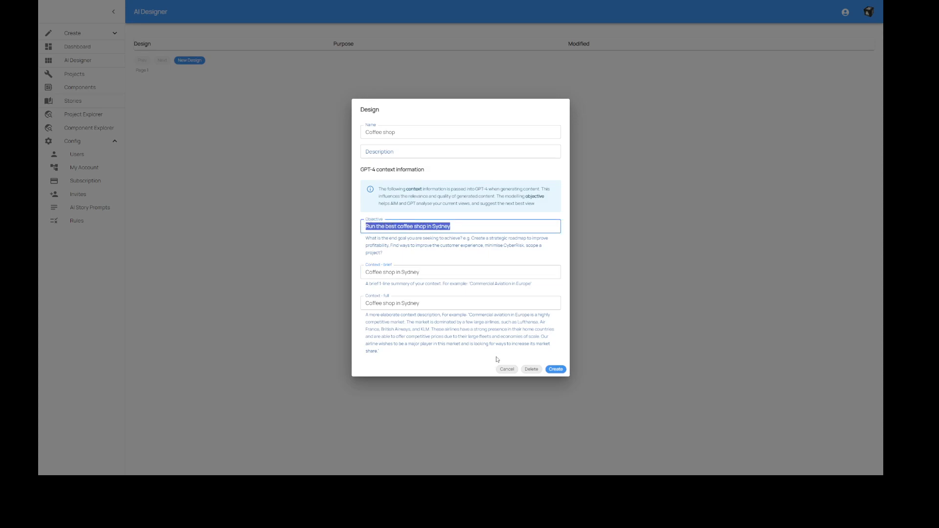
left_click(556, 369)
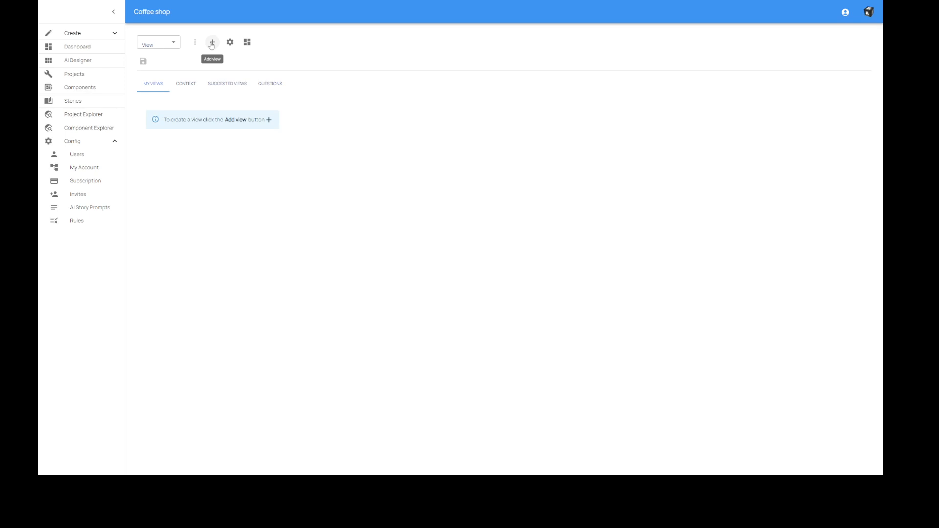
Generate suggested views for the Coffee shop design and save them.
left_click(228, 87)
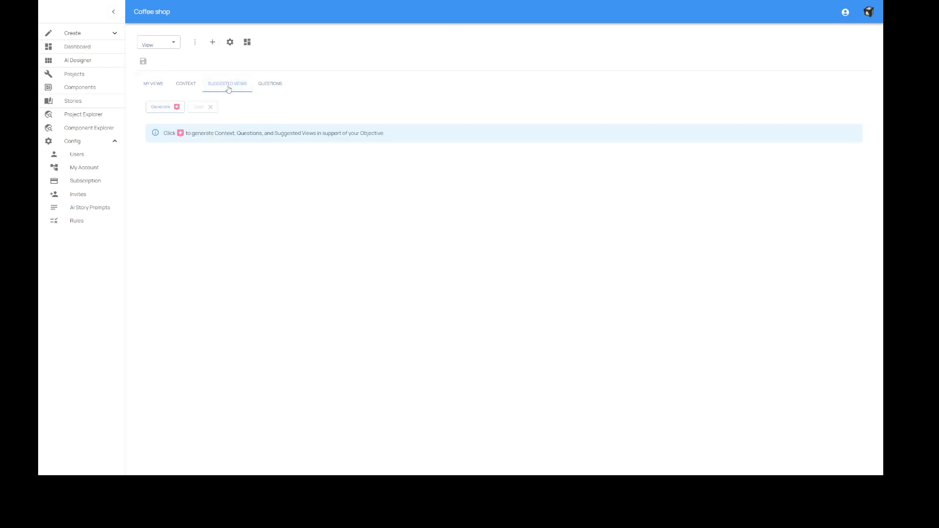
left_click(159, 111)
left_click(143, 61)
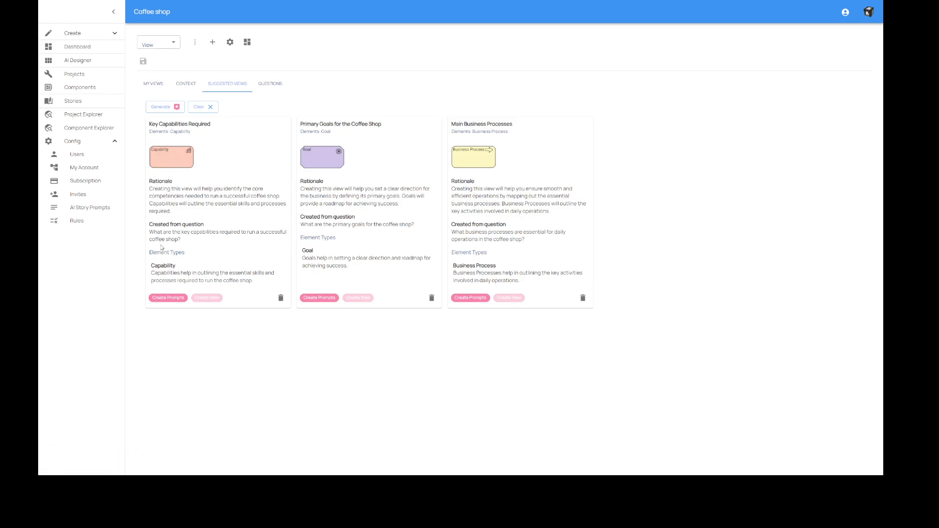
Review the source question behind each of the suggested views.
left_click_drag(149, 232, 179, 240)
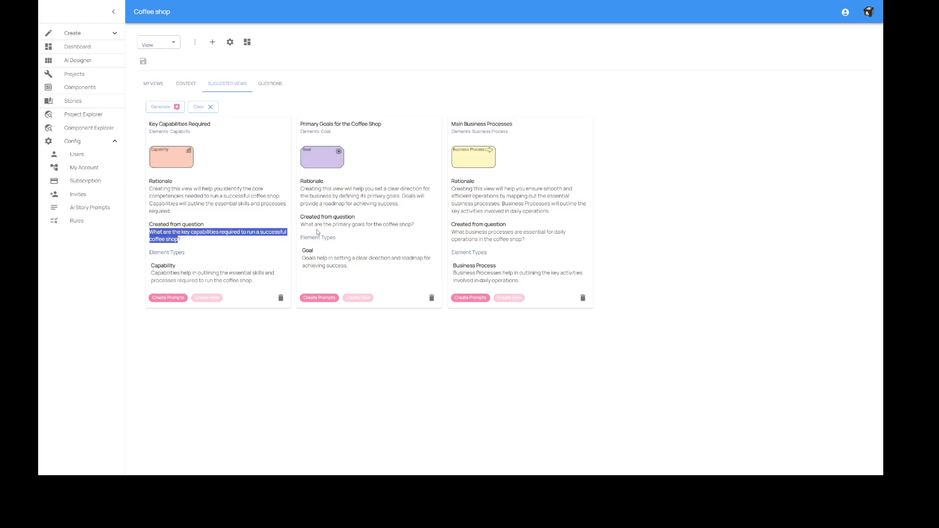
left_click(321, 191)
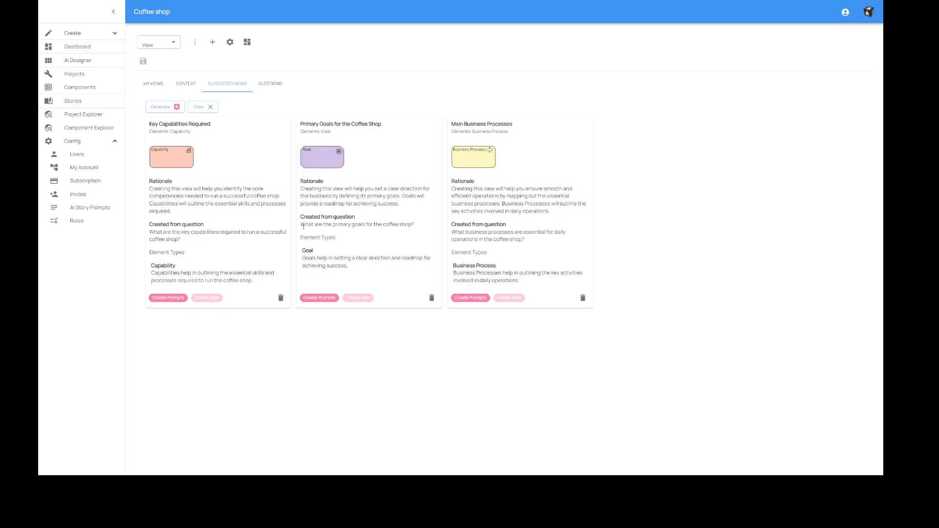
left_click_drag(300, 224, 421, 233)
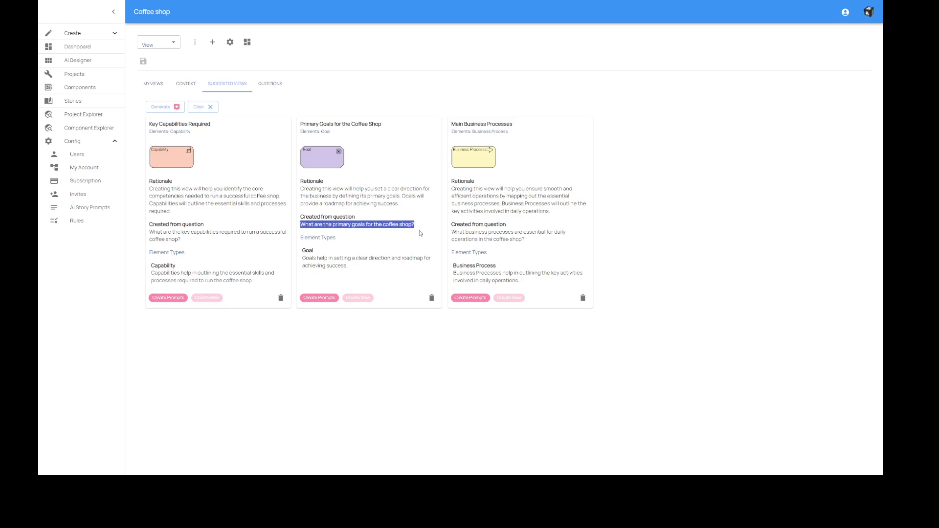
left_click(394, 220)
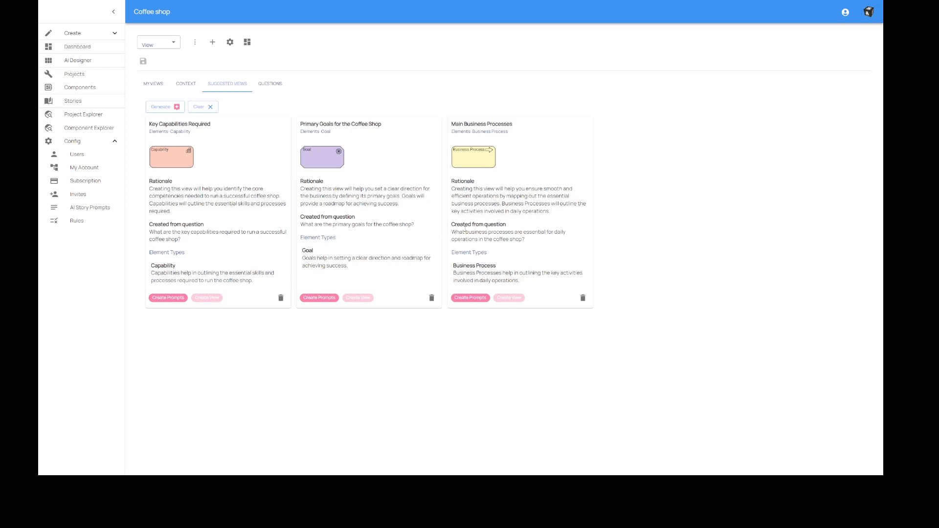
left_click_drag(454, 232, 523, 239)
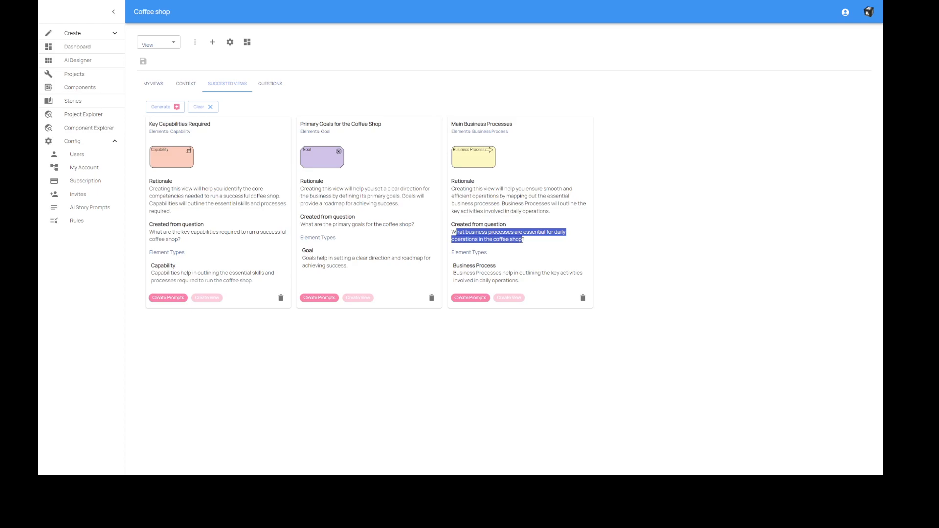
left_click(503, 242)
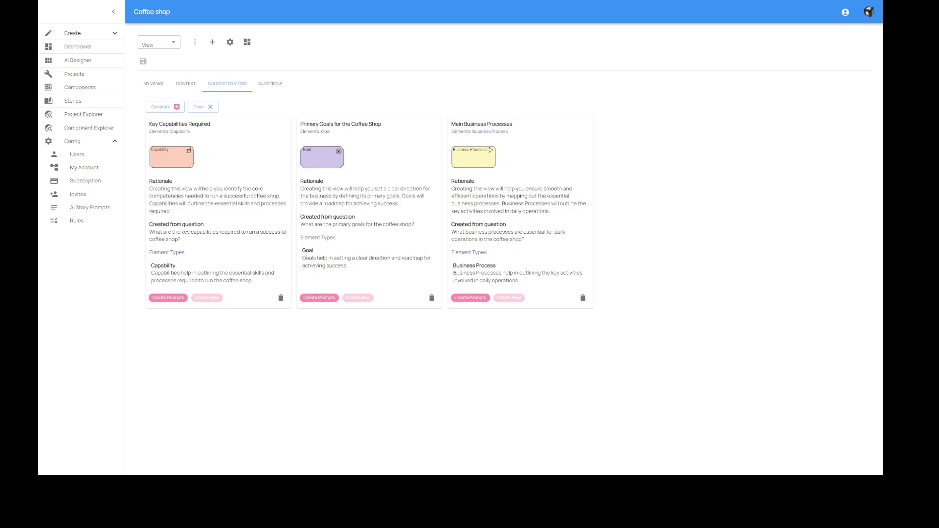
Look through the full set of generated questions for the coffee shop.
left_click(270, 89)
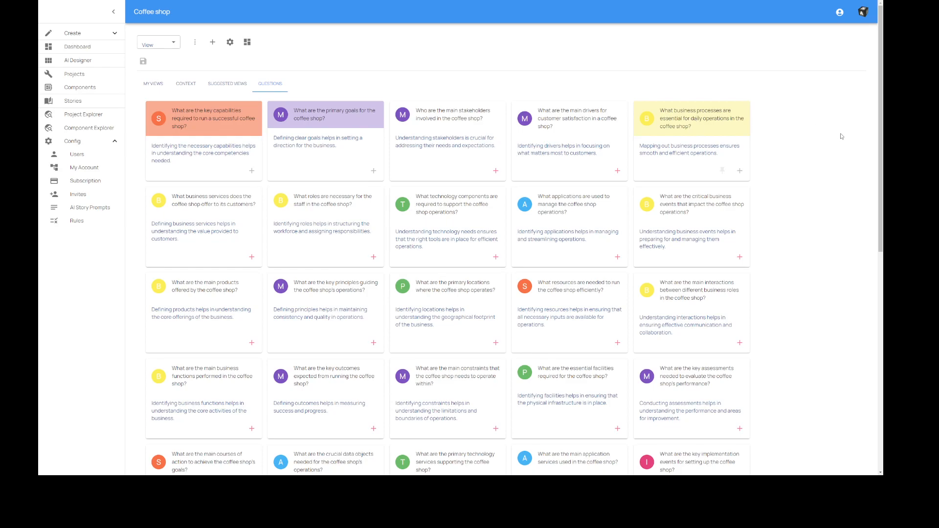
mouse_move(880, 136)
left_mouse_down()
mouse_move(878, 355)
mouse_move(881, 133)
left_mouse_up()
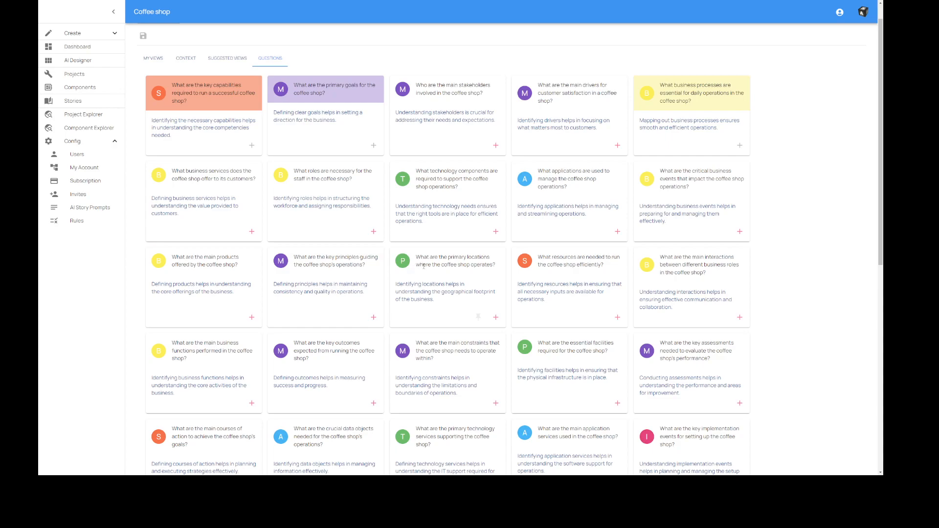
scroll(424, 266, "down", 1)
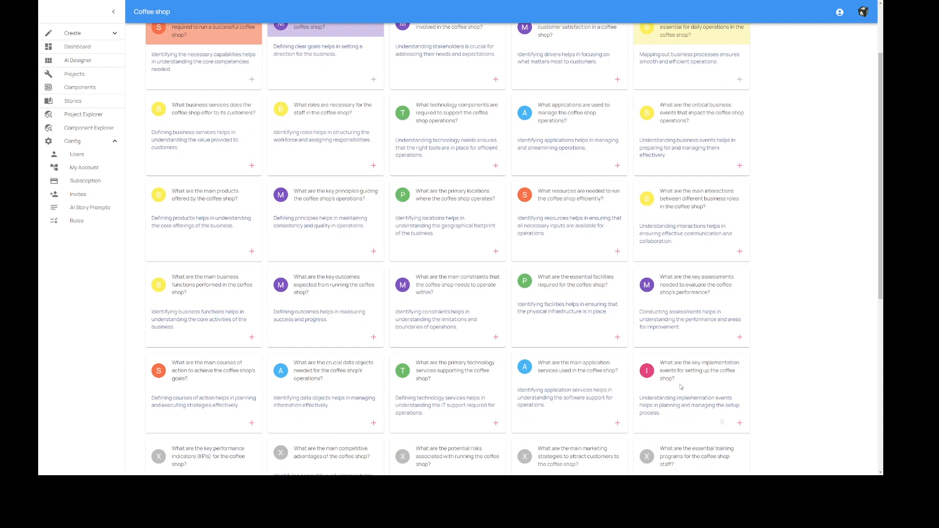
scroll(681, 387, "down", 5)
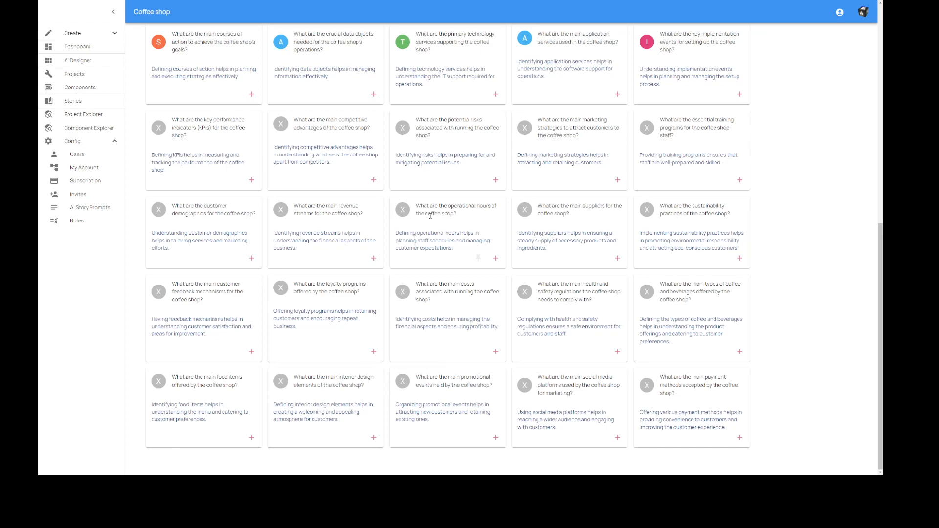
scroll(430, 215, "up", 9)
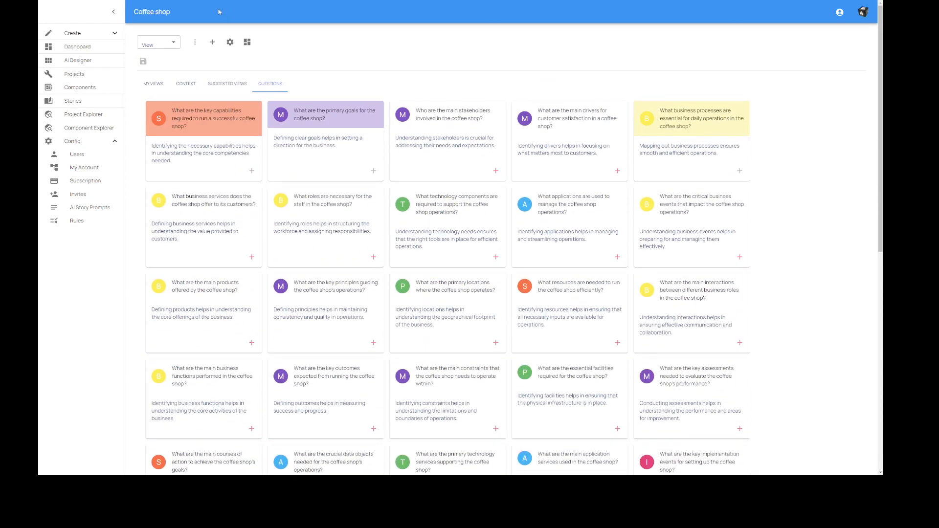
Create the prompts for the suggested Key Capabilities Required view and review the Capability prompt text.
left_click(223, 84)
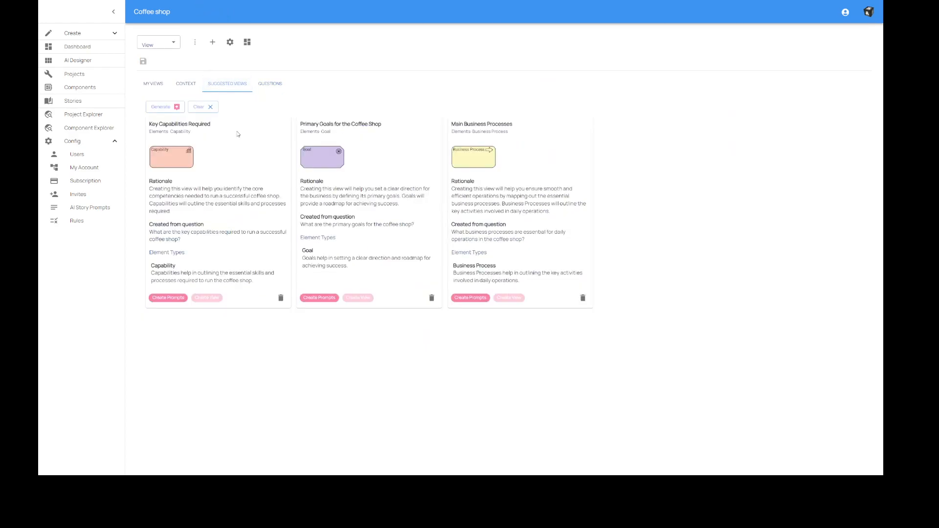
left_click(163, 298)
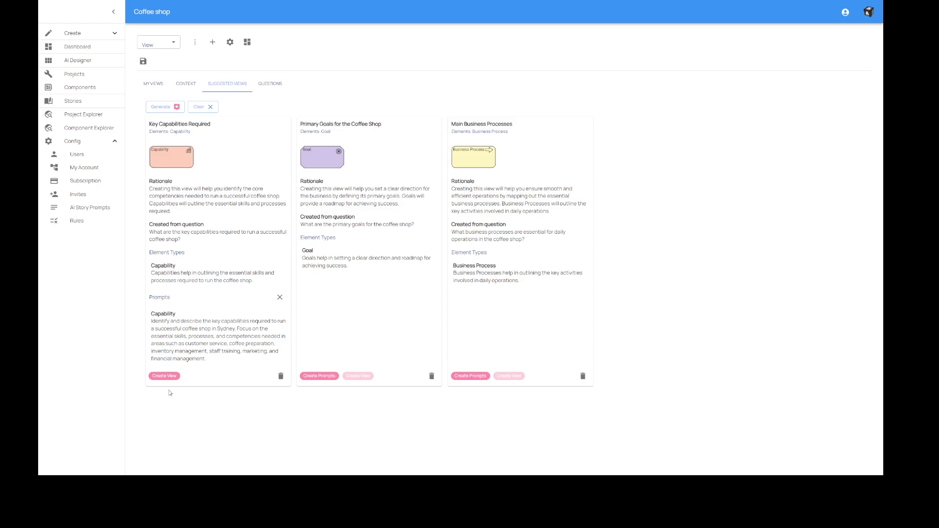
left_click_drag(151, 323, 213, 351)
left_click(213, 351)
left_click_drag(161, 323, 210, 351)
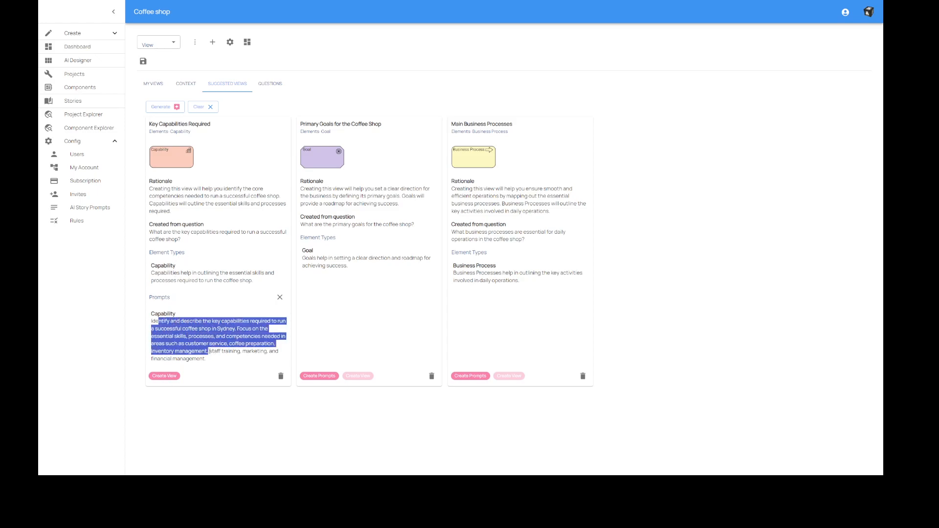
left_click(162, 322)
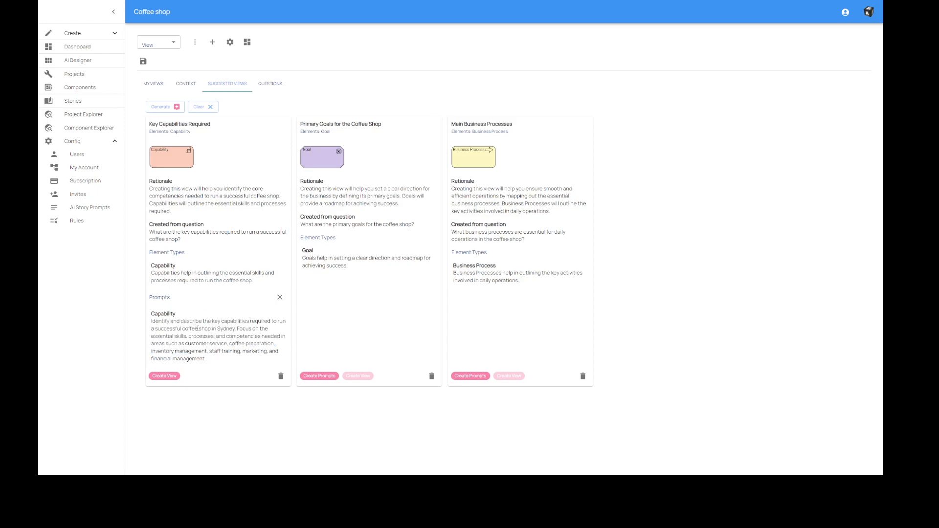
Create the suggested Key Capabilities Required view, turn off auto-determining the element count and have the AI suggest a fixed count.
left_click(165, 376)
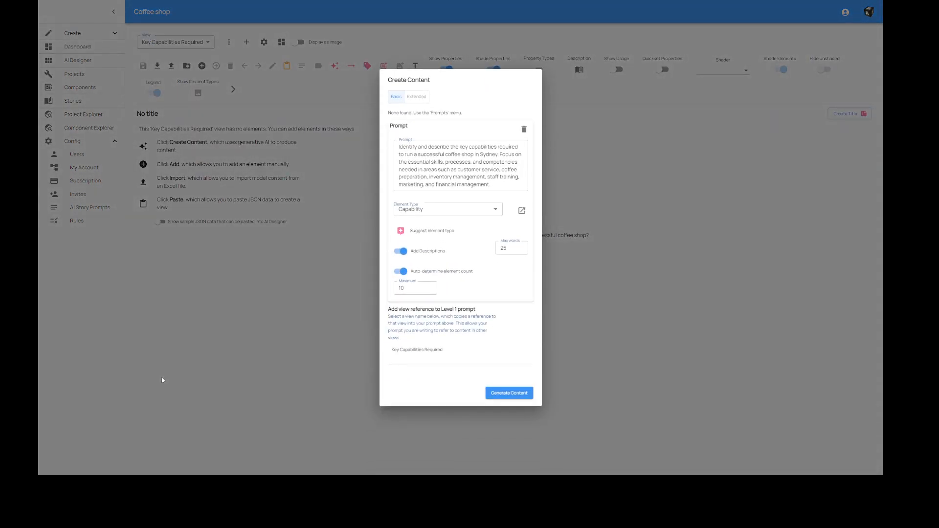
left_click(401, 272)
left_click(397, 273)
left_click(401, 273)
left_click(447, 288)
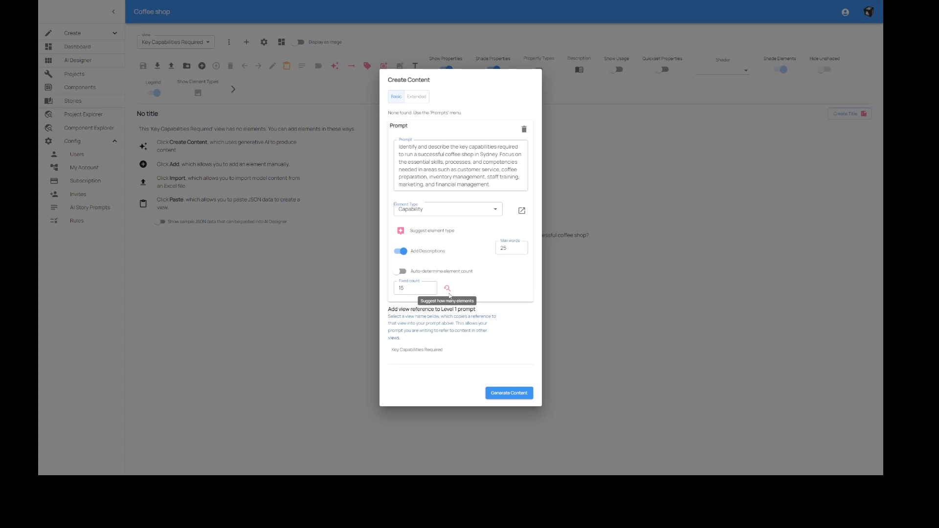
Generate the Capability content with a fixed count of 15 elements and save the view.
left_click_drag(409, 288, 383, 290)
left_click(415, 288)
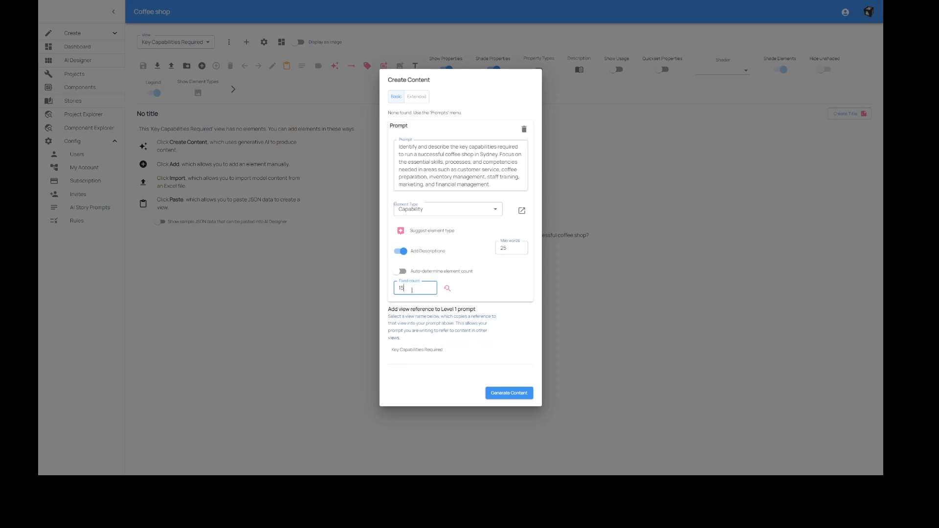
double_click(400, 287)
left_click(510, 394)
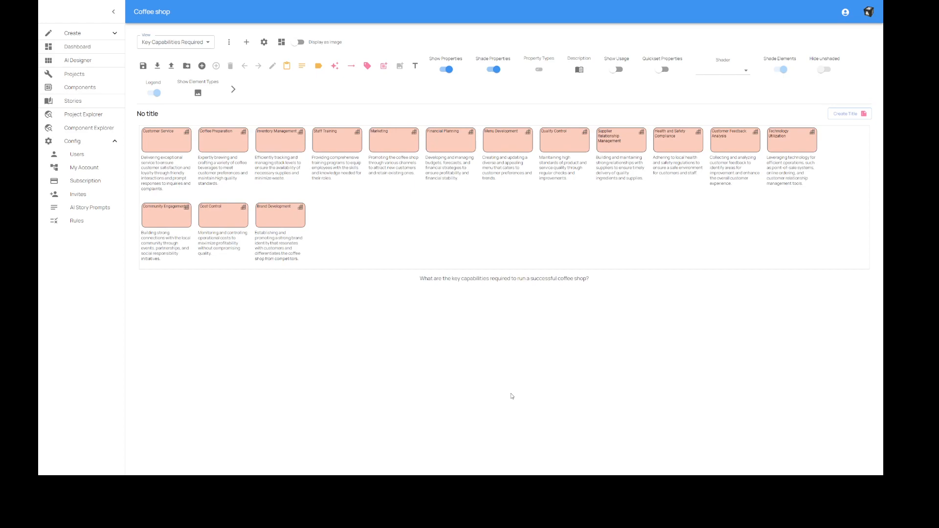
left_click(142, 65)
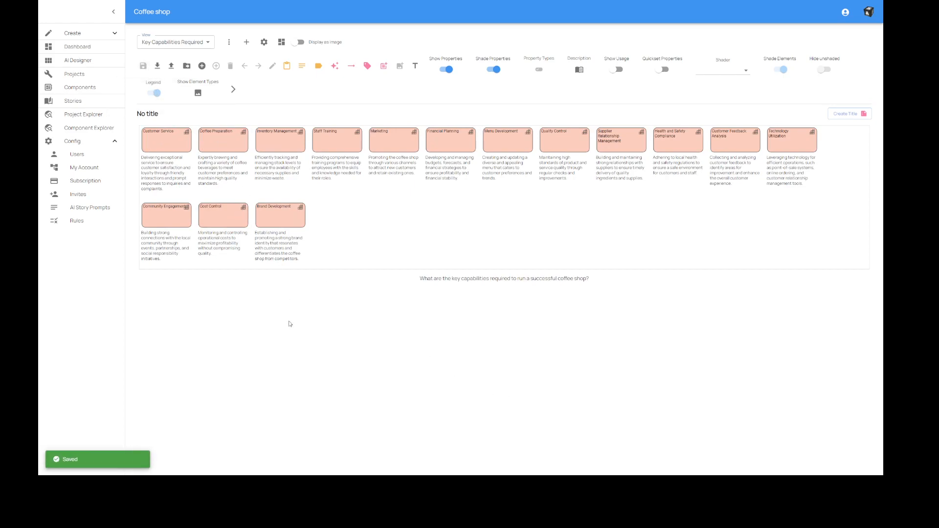
Inspect the details of the Inventory Management element and close them without changes.
key("ctrl+plus")
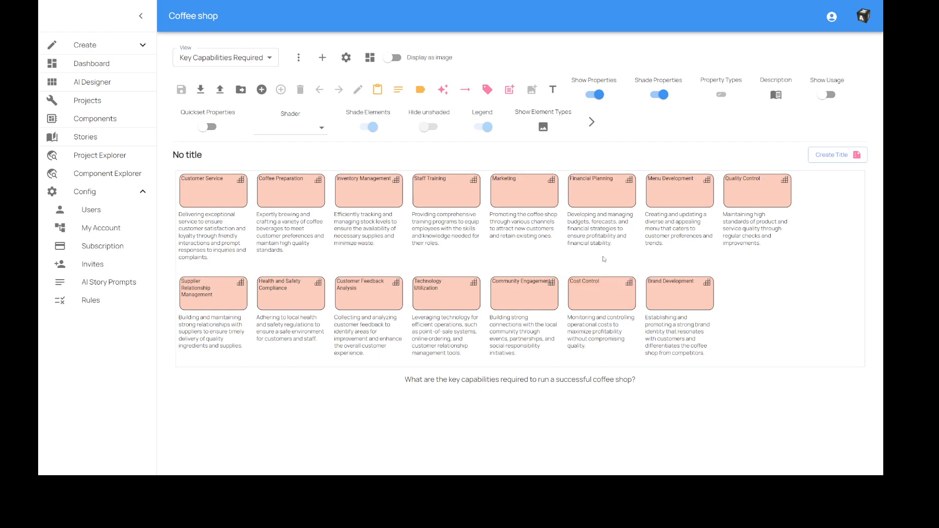
double_click(385, 198)
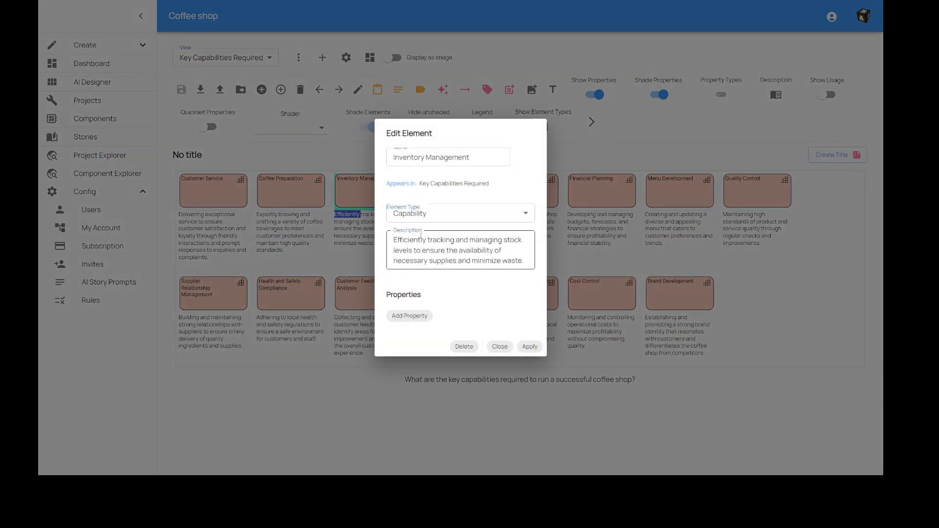
left_click(498, 347)
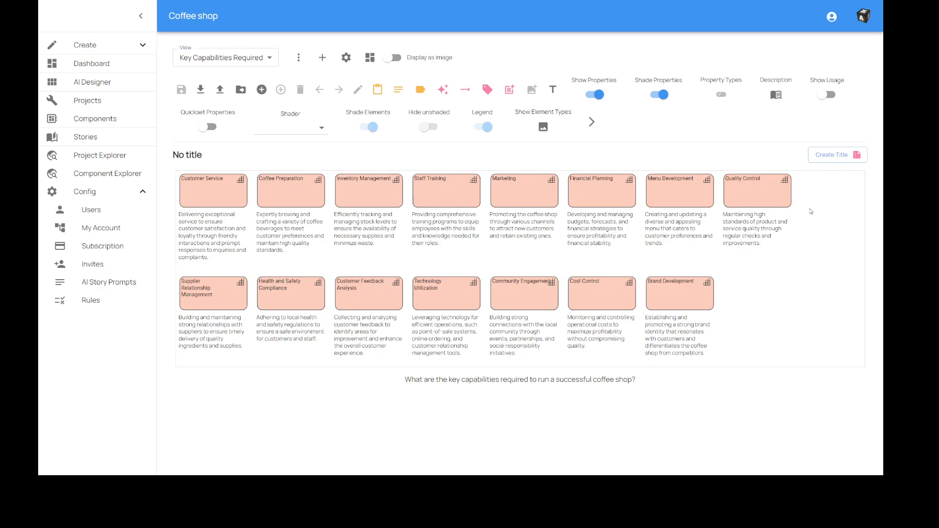
Generate a diagram title and summary for the Key Capabilities Required view, review the summary and save.
left_click(832, 155)
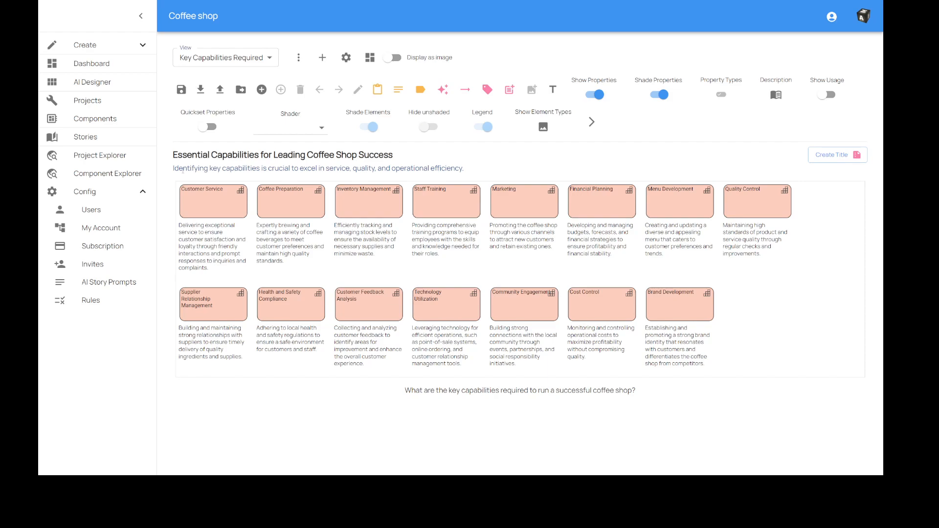
left_click_drag(179, 169, 456, 169)
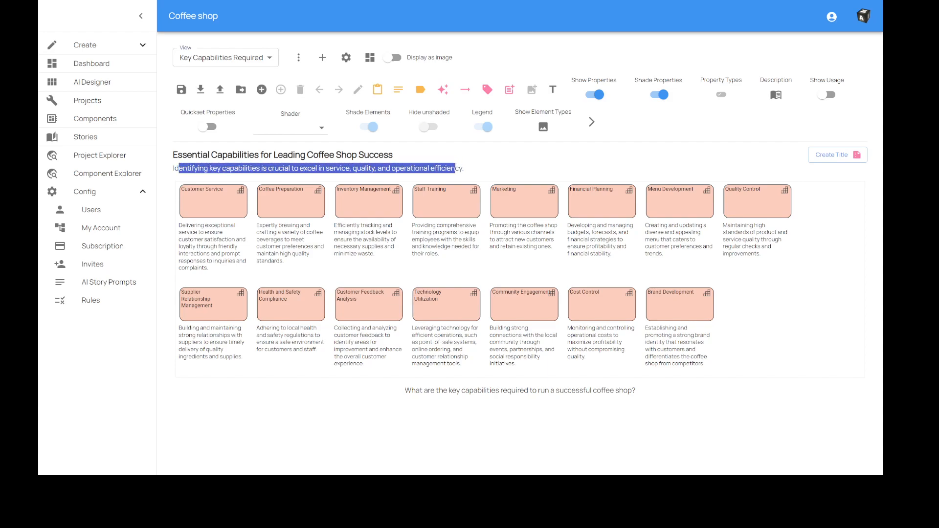
left_click(455, 168)
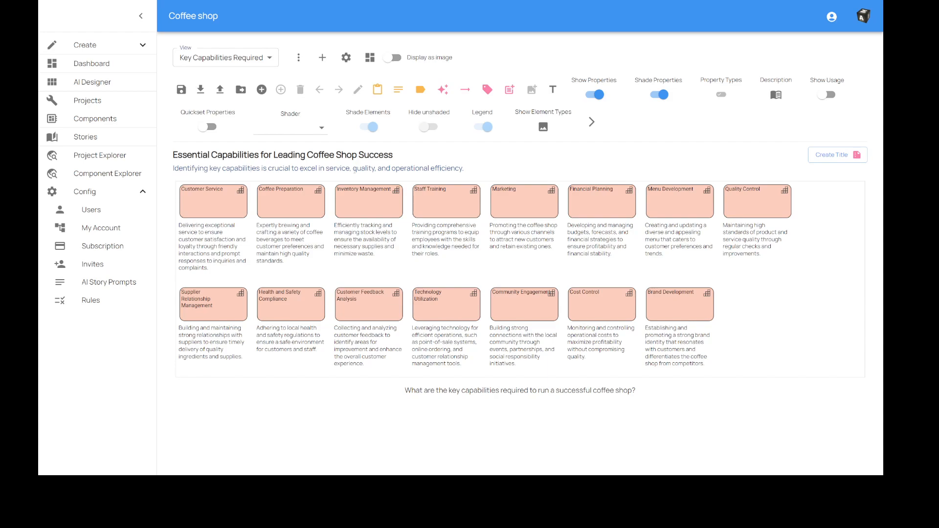
left_click(182, 91)
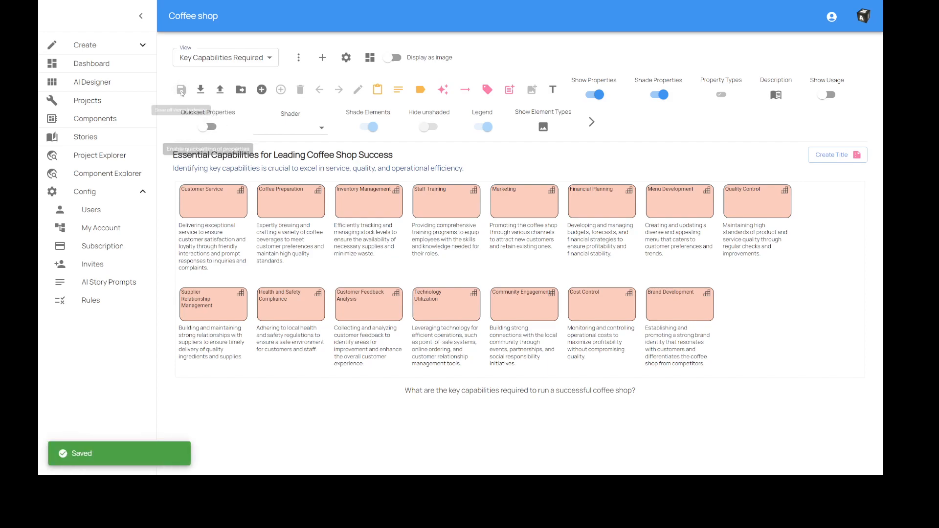
Return to the design's suggested views, create the prompts for Primary Goals for the Coffee Shop and review the Goal prompt text.
left_click(369, 58)
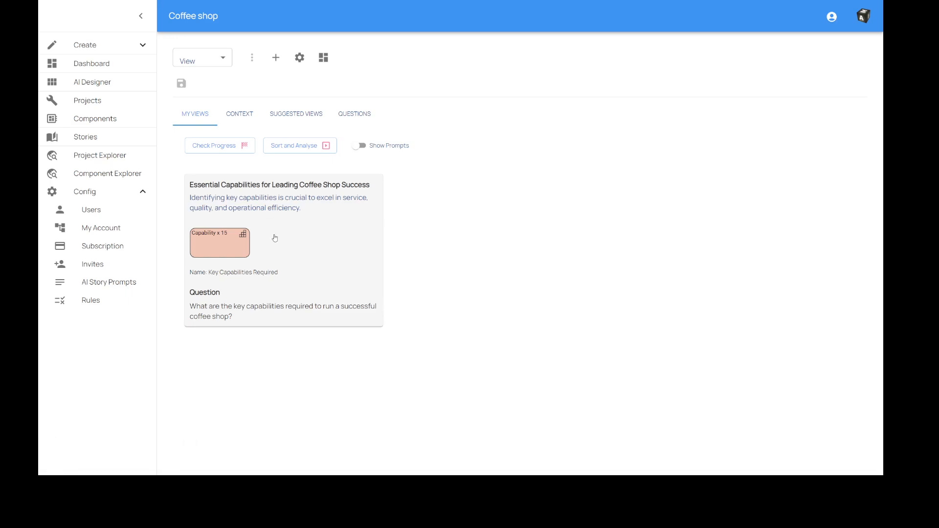
left_click(288, 118)
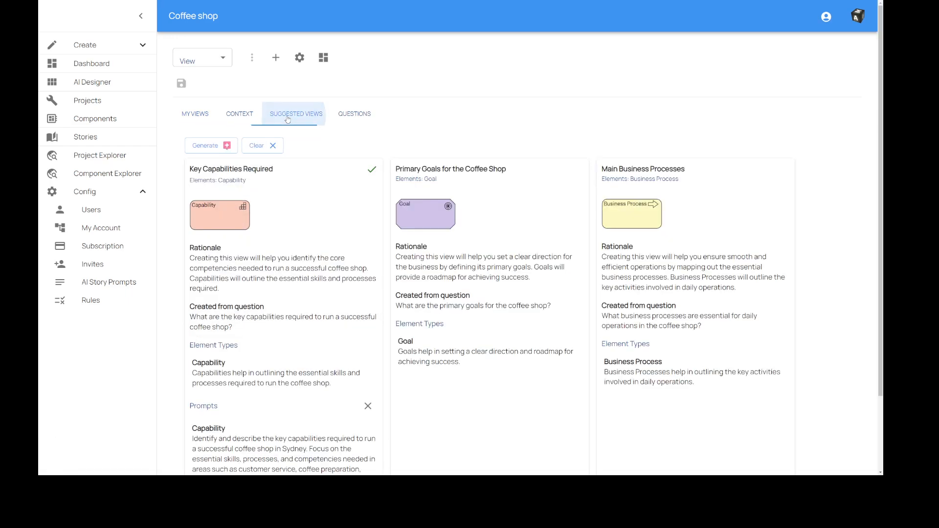
scroll(315, 222, "down", 1)
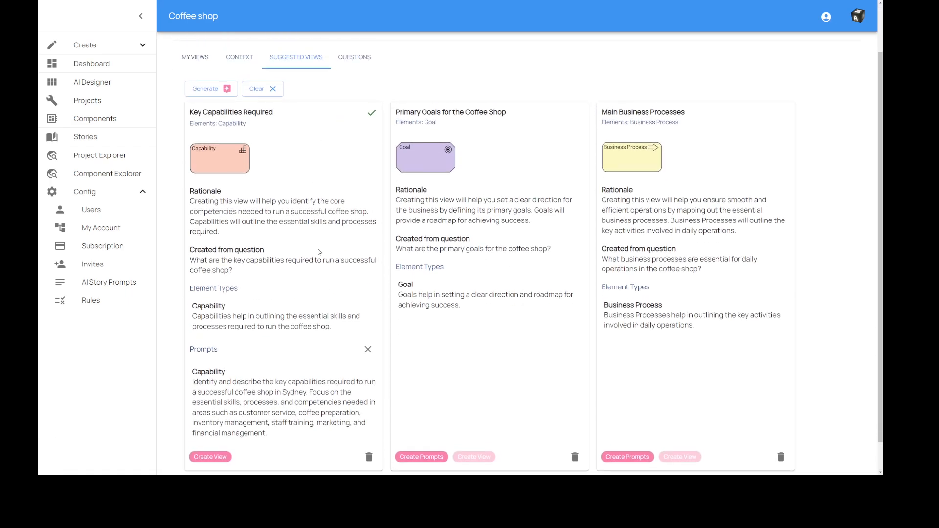
mouse_move(372, 116)
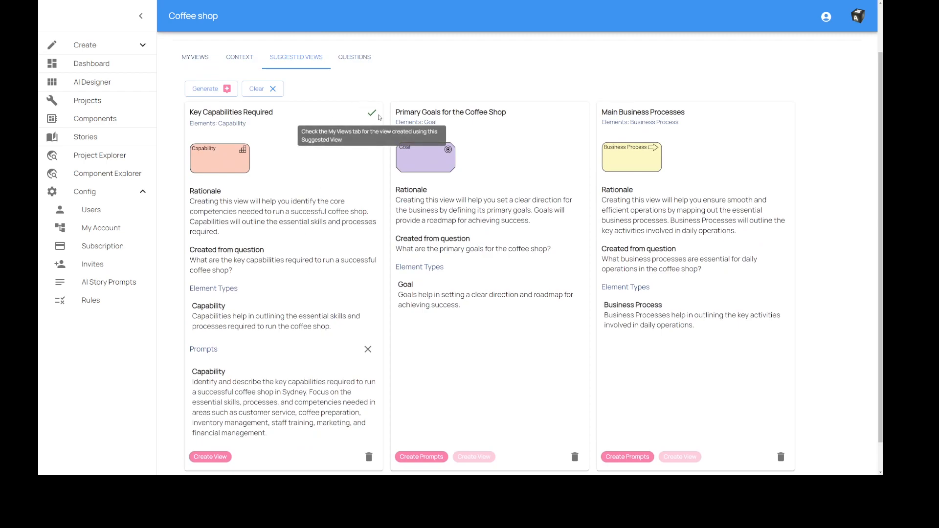
scroll(455, 245, "down", 1)
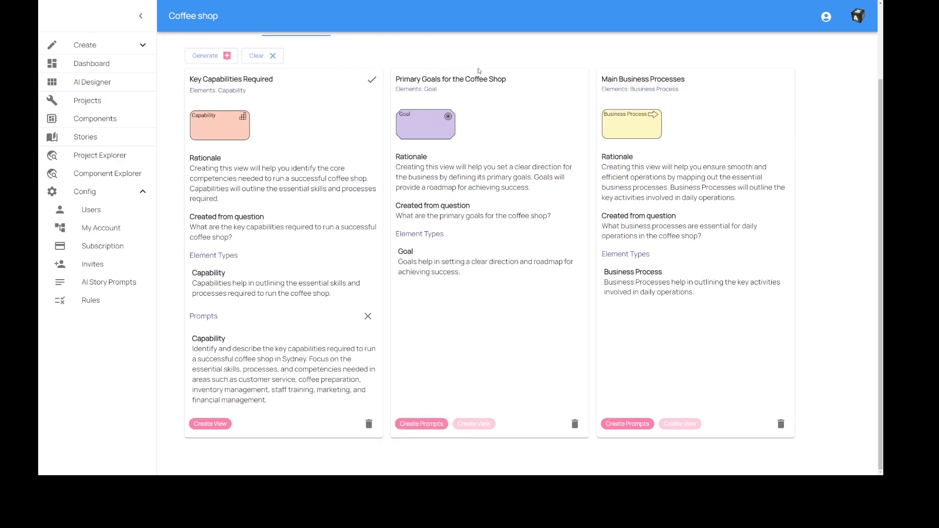
left_click(424, 428)
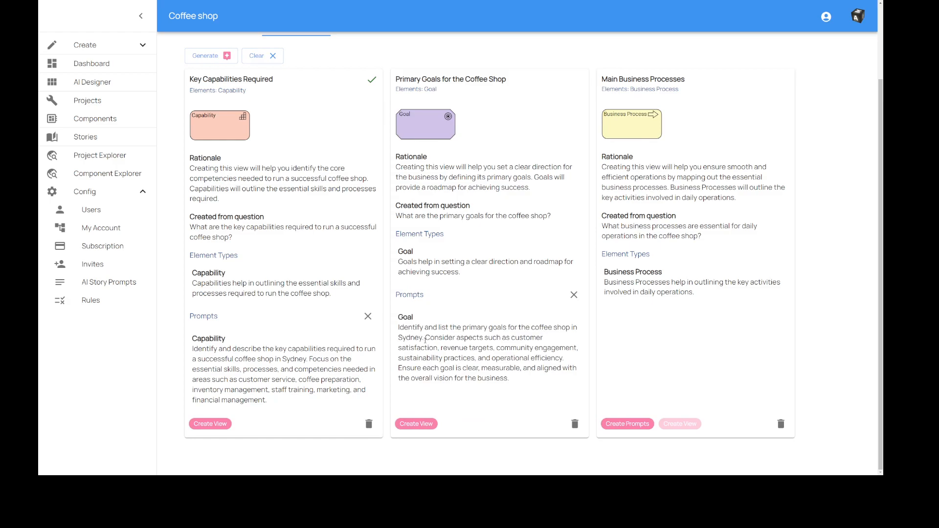
left_click_drag(433, 339, 513, 379)
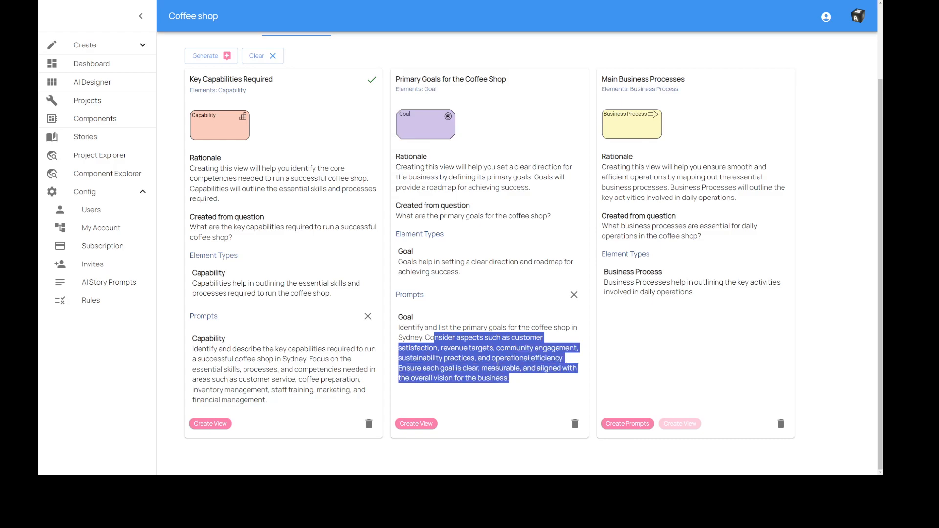
left_click(484, 392)
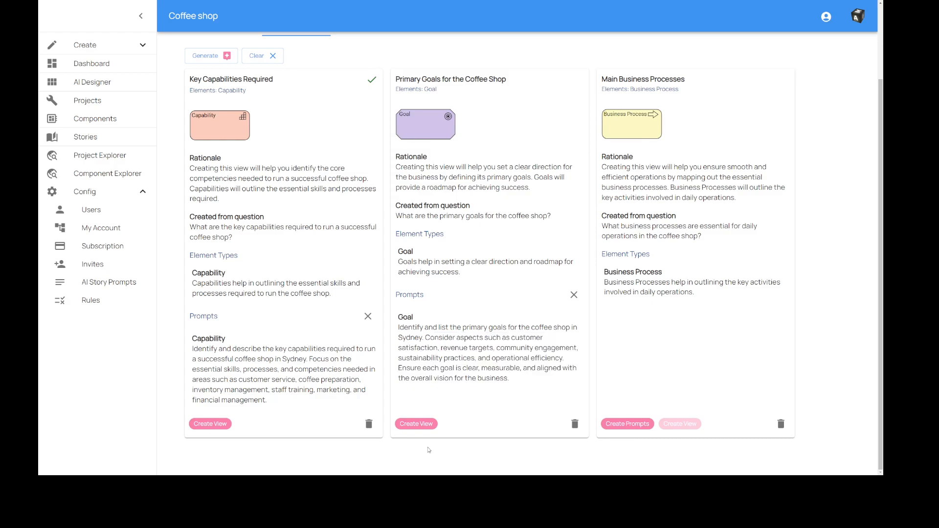
Create the Primary Goals for the Coffee Shop view and generate its Goal elements using an AI-suggested fixed count.
left_click(416, 425)
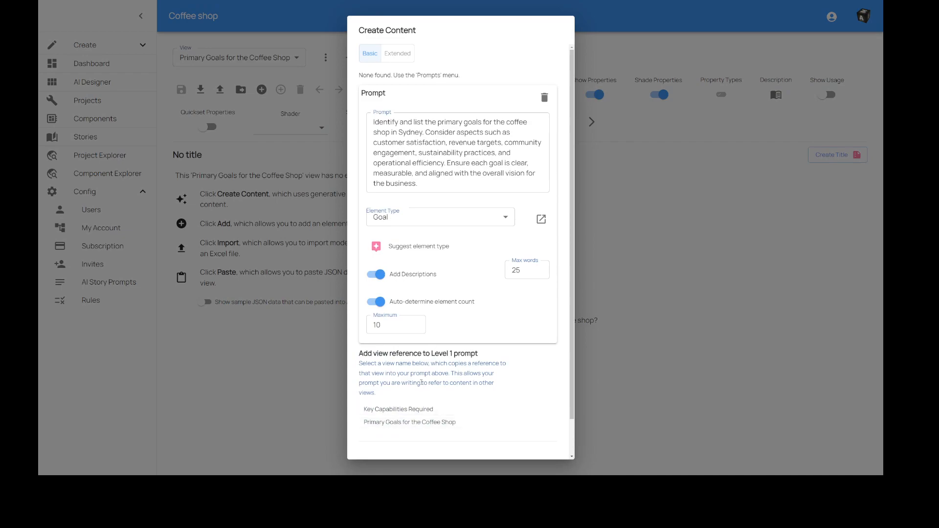
left_click(377, 302)
left_click(439, 330)
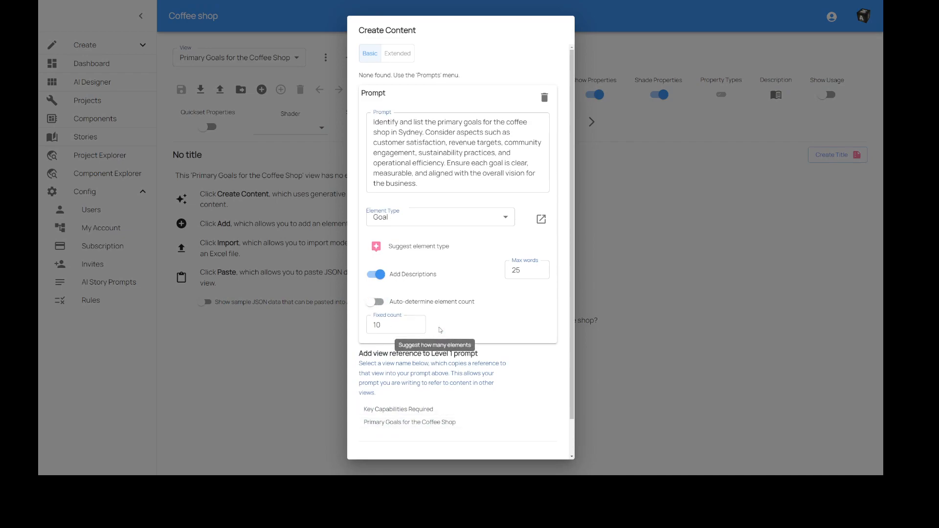
left_click(440, 329)
left_click(439, 330)
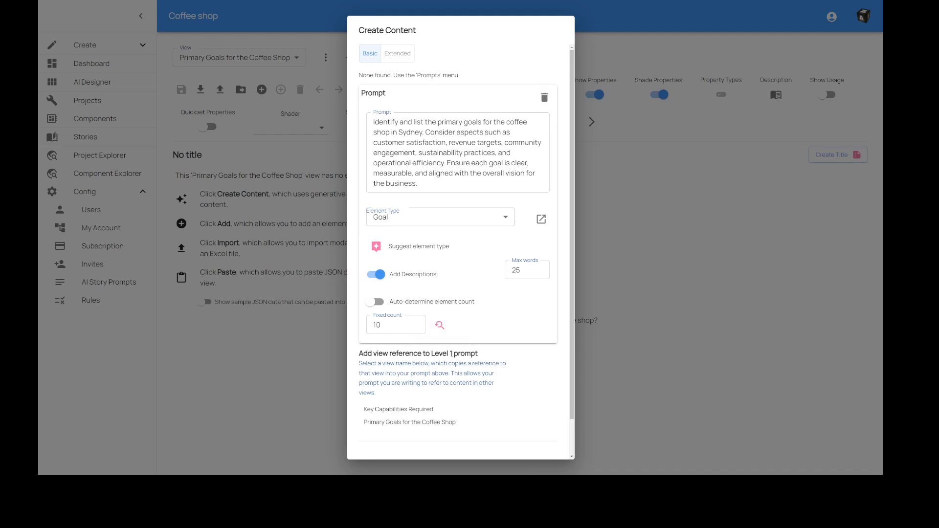
scroll(461, 293, "down", 2)
left_click(522, 442)
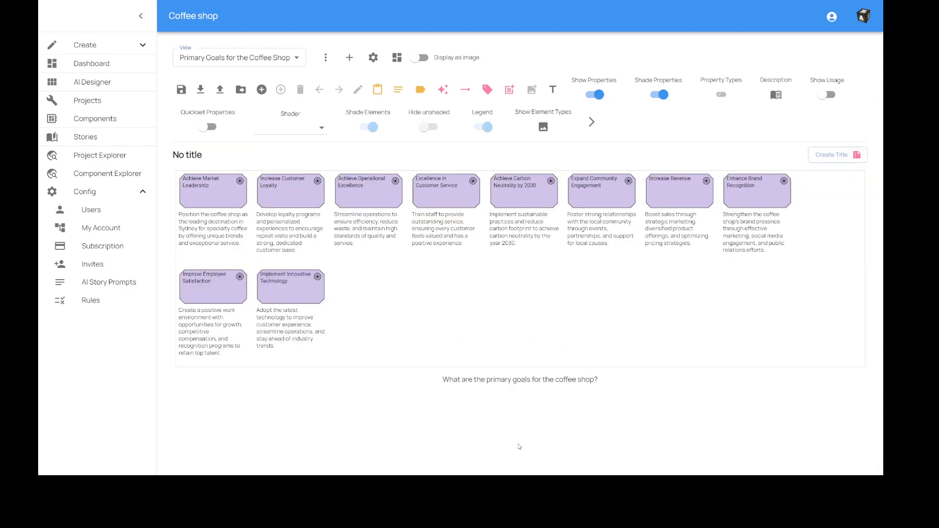
Generate a diagram title and summary for the Primary Goals for the Coffee Shop view and save it.
left_click(832, 155)
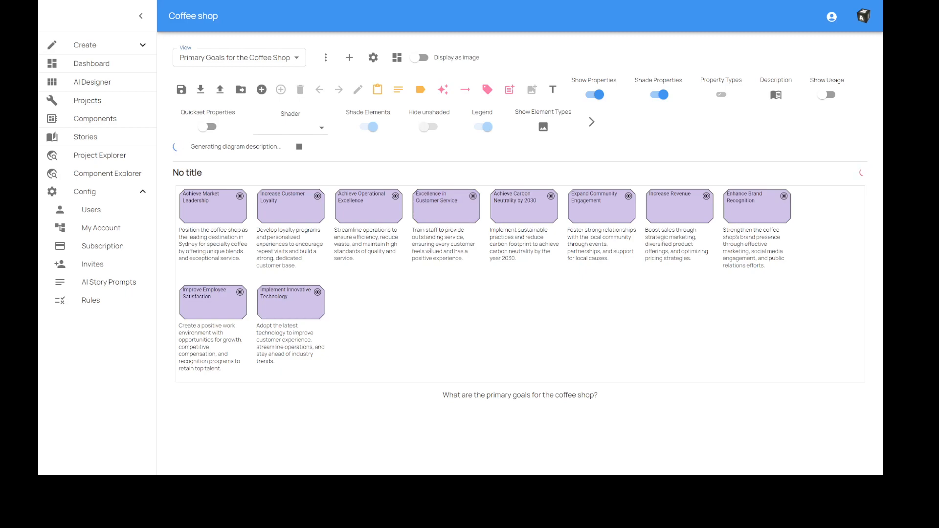
left_click(375, 219)
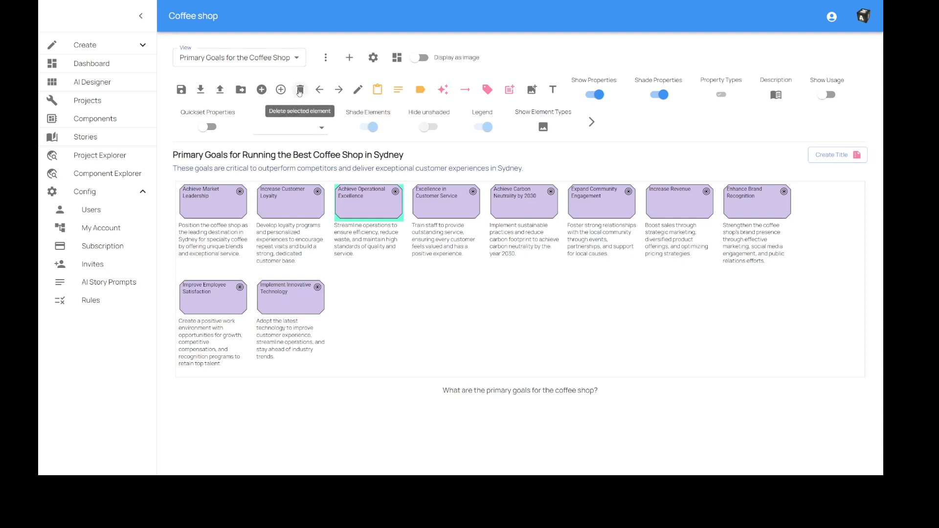
left_click(370, 215)
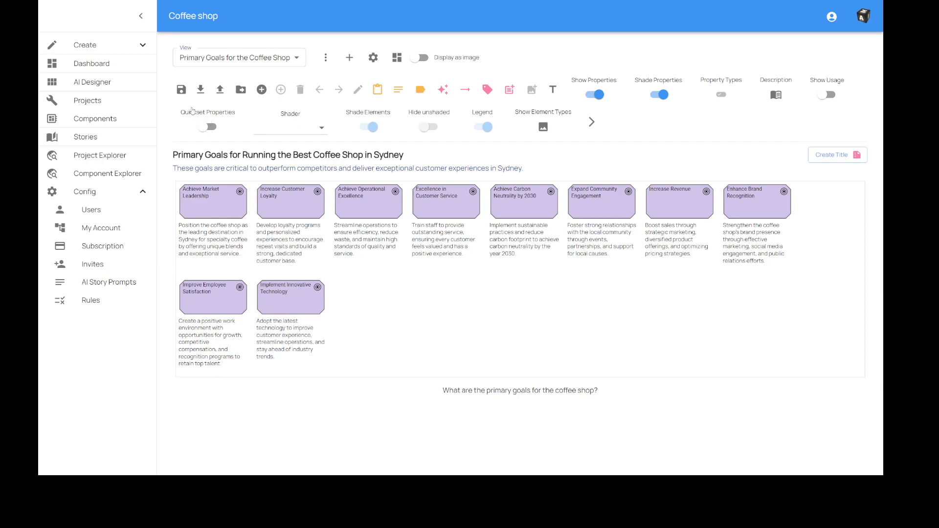
left_click(181, 90)
Return to the suggested views, create the prompts for Main Business Processes and review the Business Process prompt text.
left_click(397, 59)
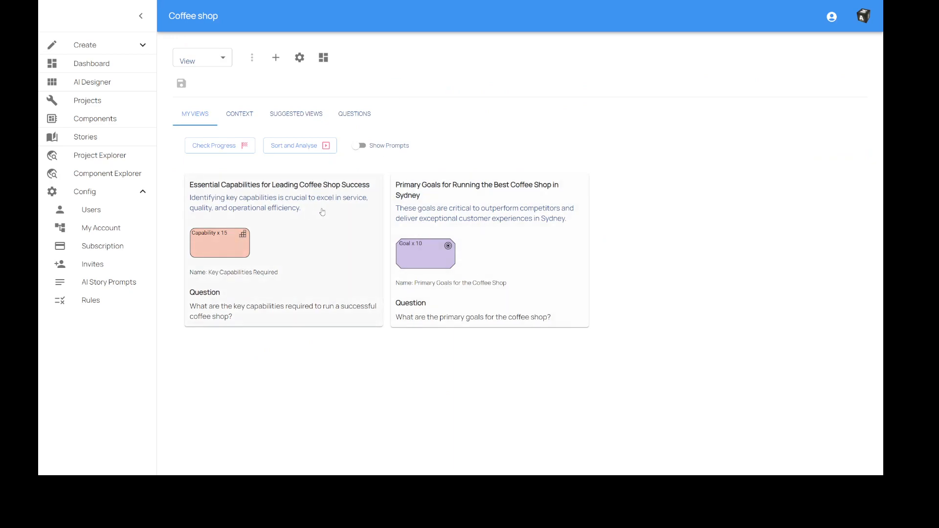
left_click(299, 115)
scroll(520, 299, "down", 2)
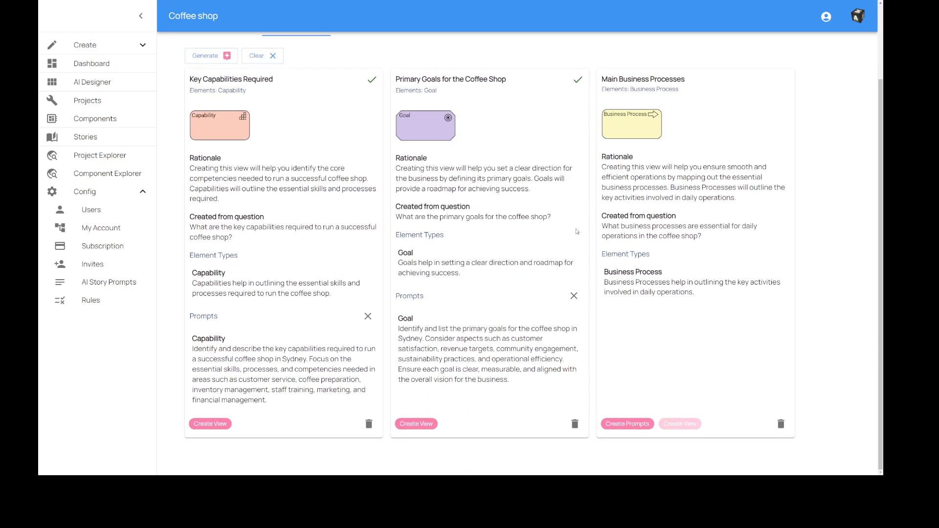
left_click(628, 424)
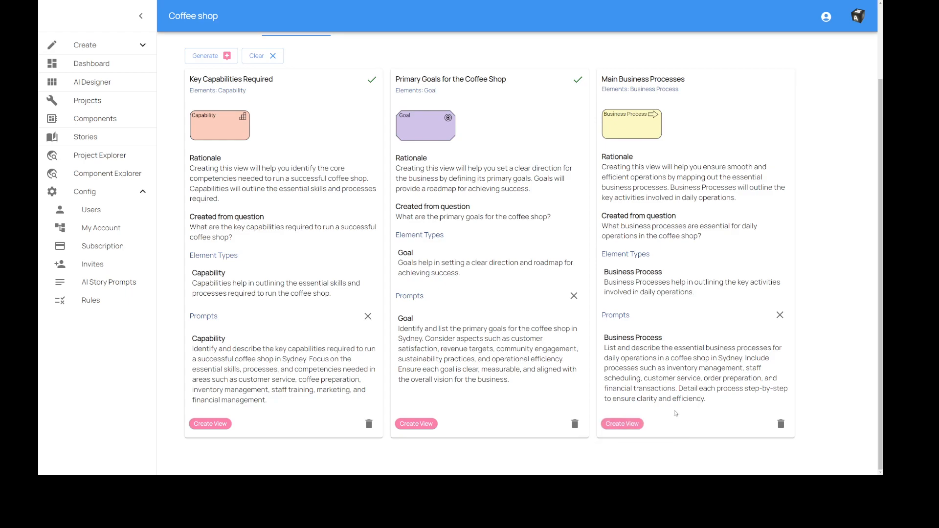
left_click_drag(615, 349, 712, 402)
left_click(677, 389)
Create the Main Business Processes view, switch its prompt to a fixed element count and have the AI suggest the number.
left_click(626, 424)
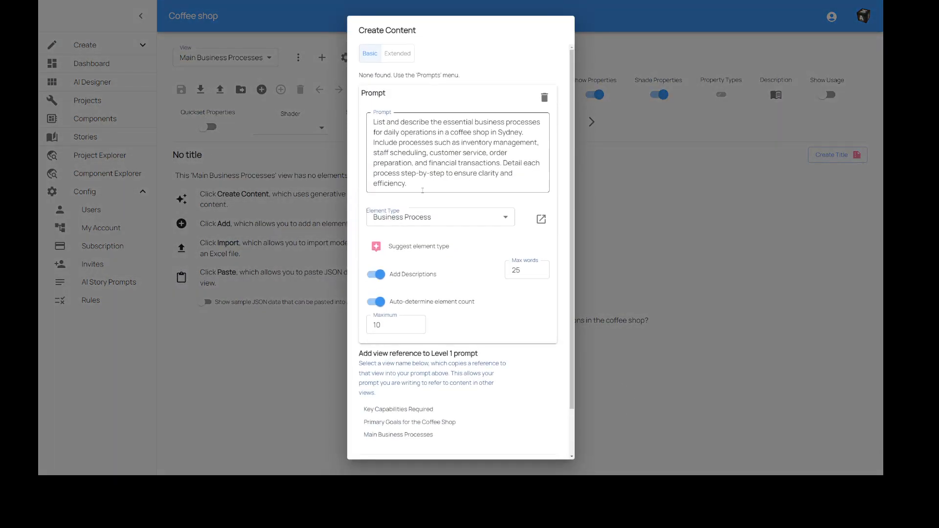
left_click_drag(422, 190, 373, 122)
left_click(377, 124)
left_click(380, 301)
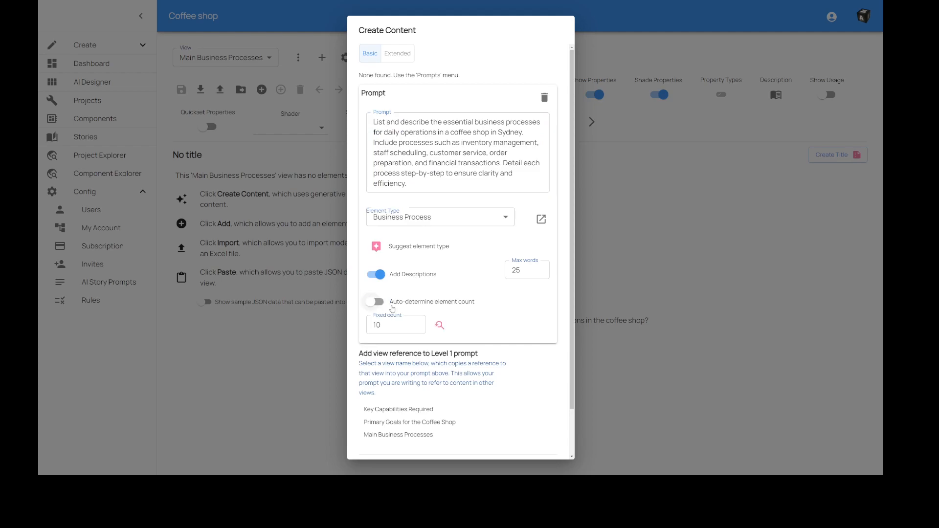
left_click(443, 328)
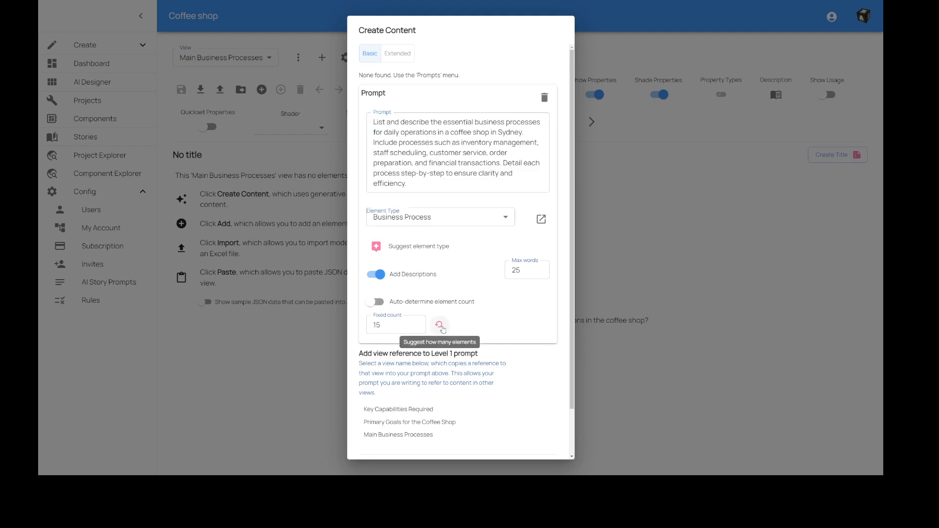
Generate the Business Process elements for the Main Business Processes view, create its diagram title and summary, and save it.
scroll(455, 342, "down", 1)
left_click(510, 442)
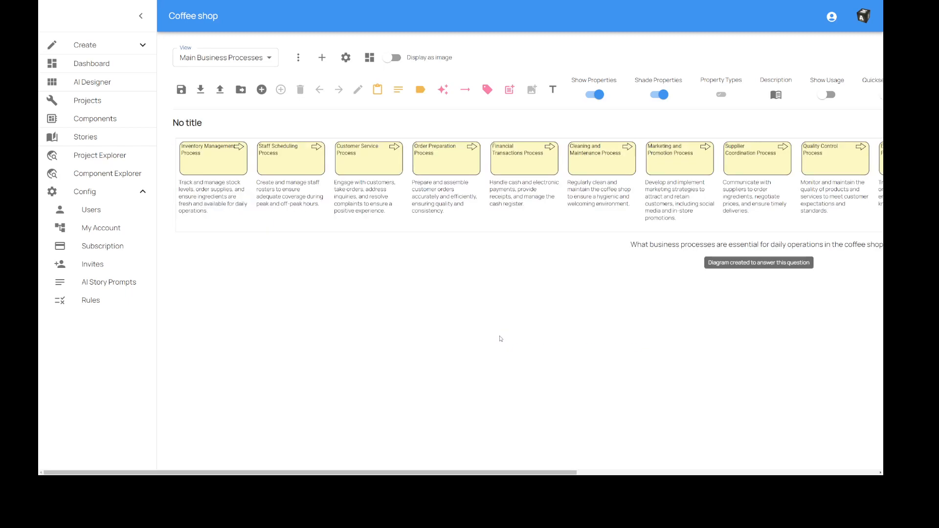
left_click(838, 155)
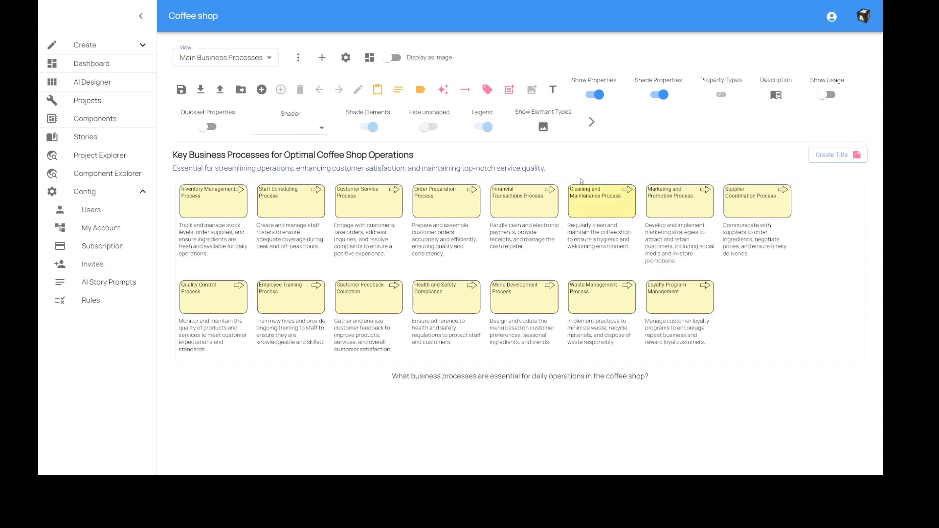
left_click(180, 90)
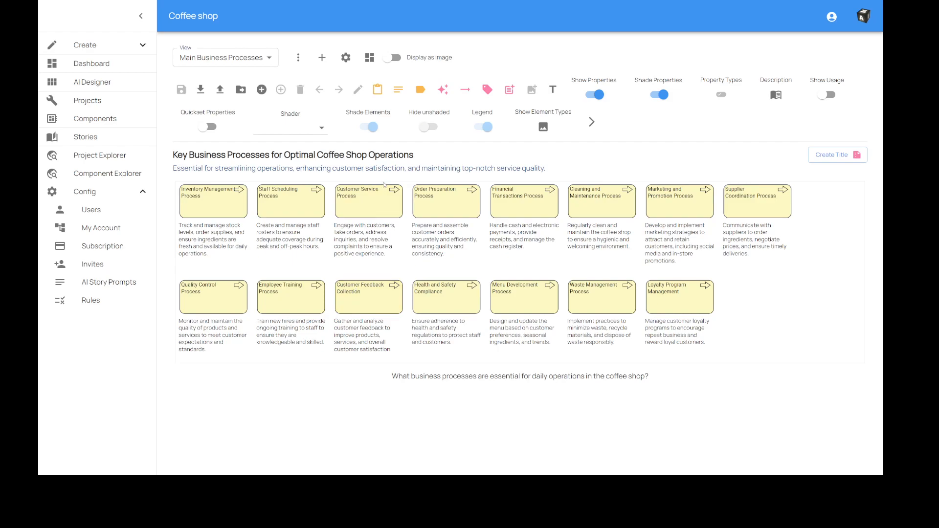
Open the view linked to the primary goals question, and return to the list of questions.
left_click(370, 58)
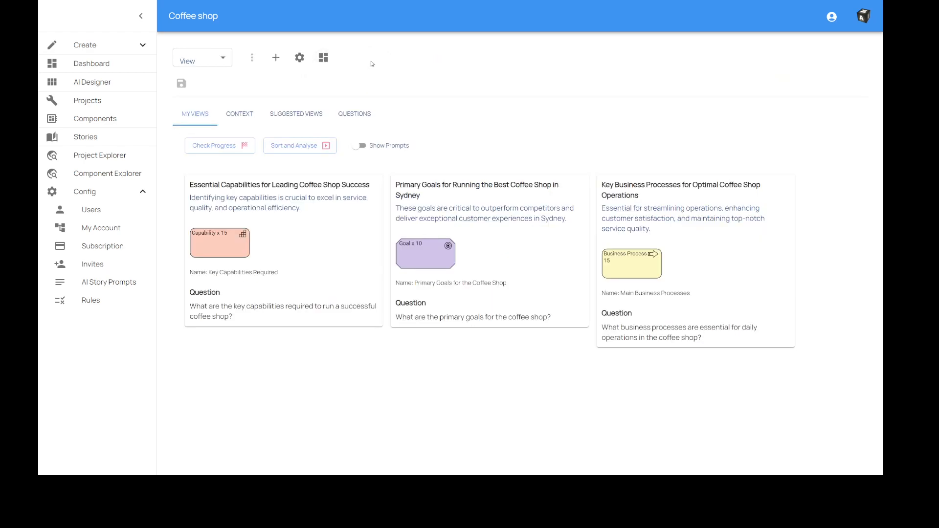
left_click(355, 117)
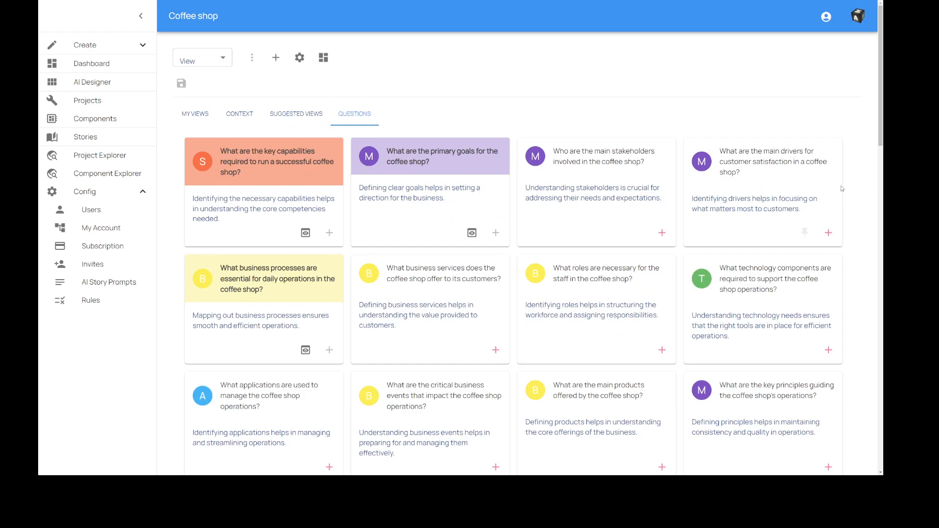
left_click(472, 234)
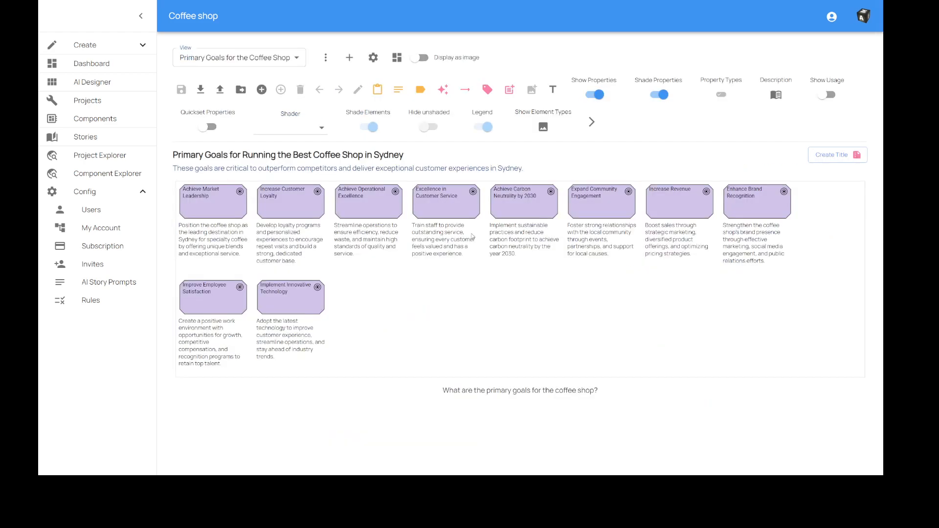
left_click(396, 60)
left_click(357, 117)
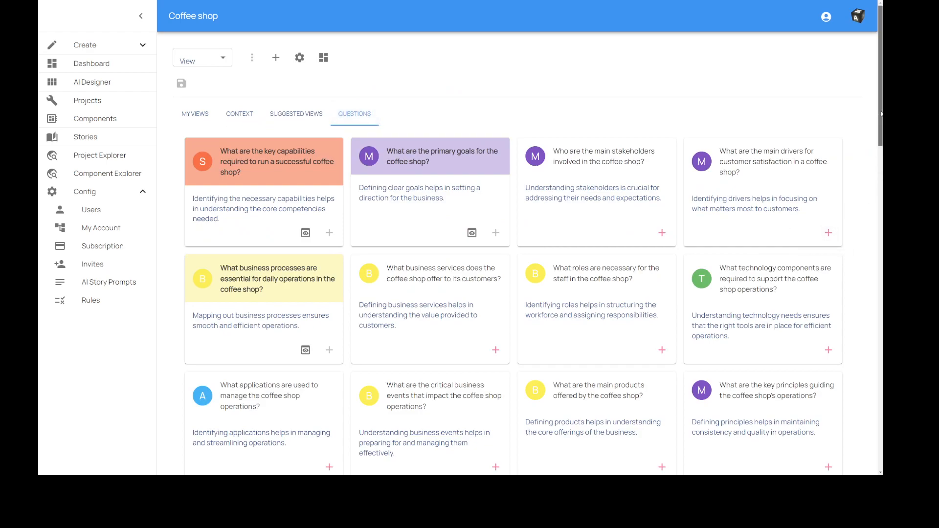
Browse the remaining questions and create a suggested view from the one about the coffee shop's customer demographics.
left_click_drag(881, 113, 872, 367)
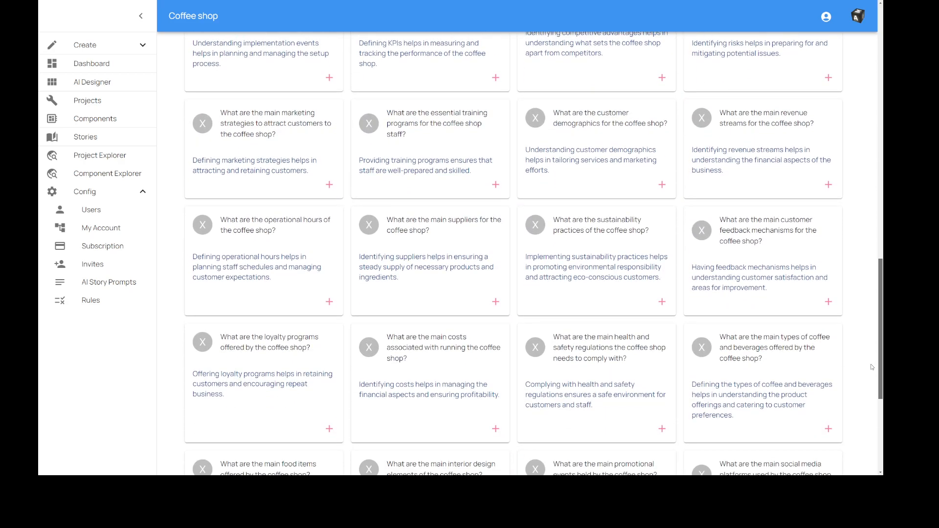
left_click_drag(872, 366, 870, 431)
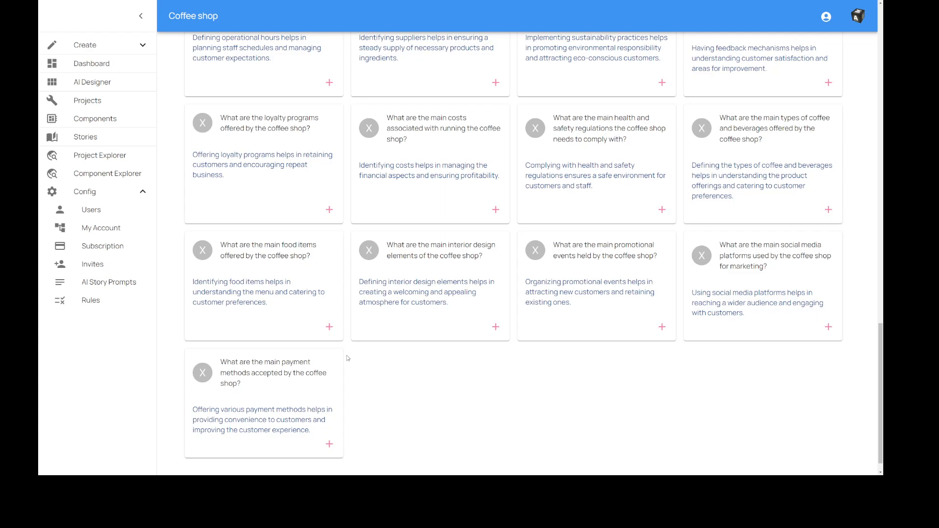
scroll(347, 359, "up", 3)
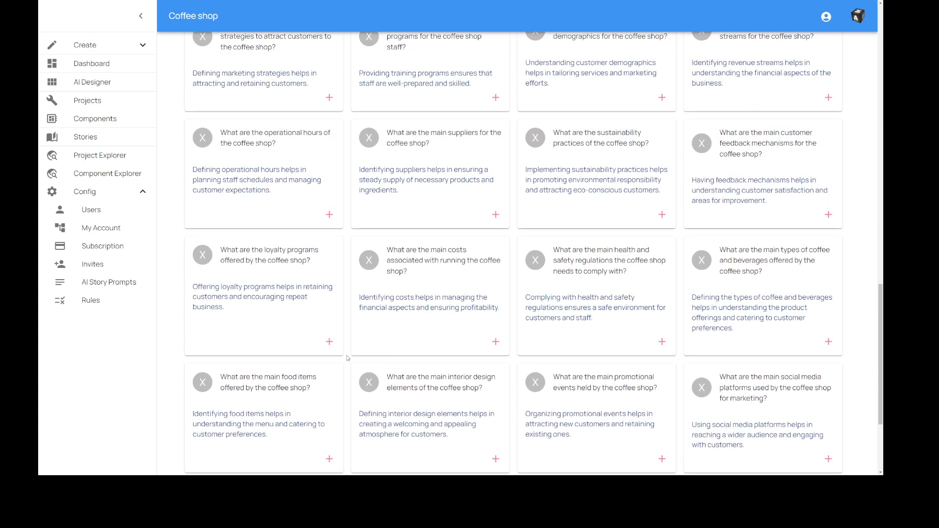
scroll(348, 358, "up", 2)
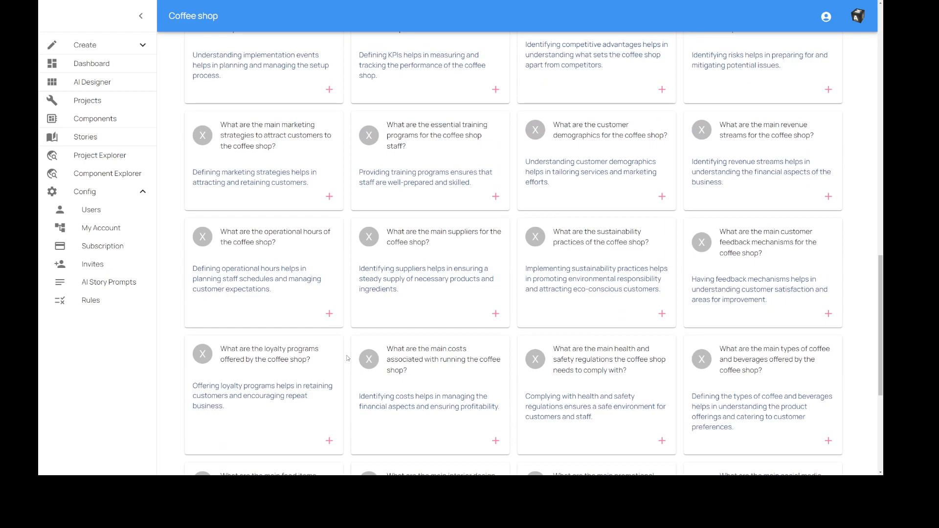
left_click_drag(561, 124, 623, 135)
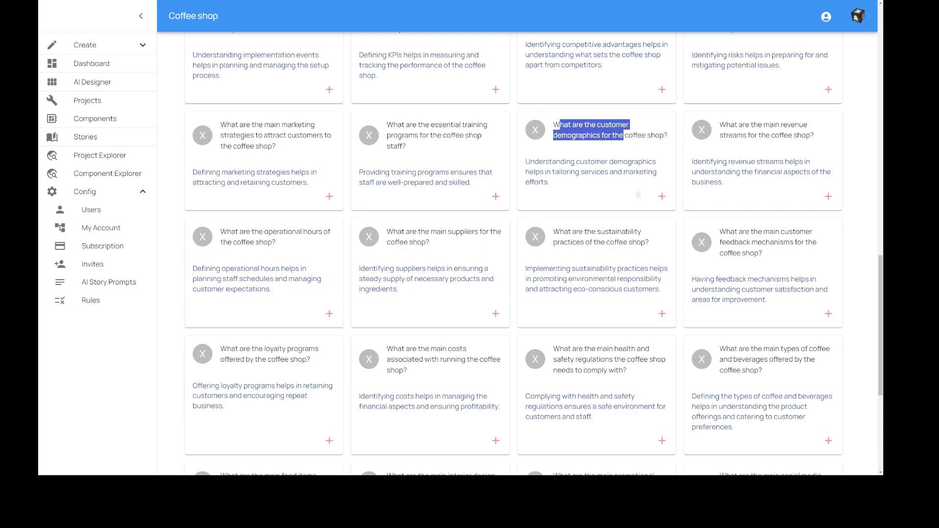
left_click(607, 155)
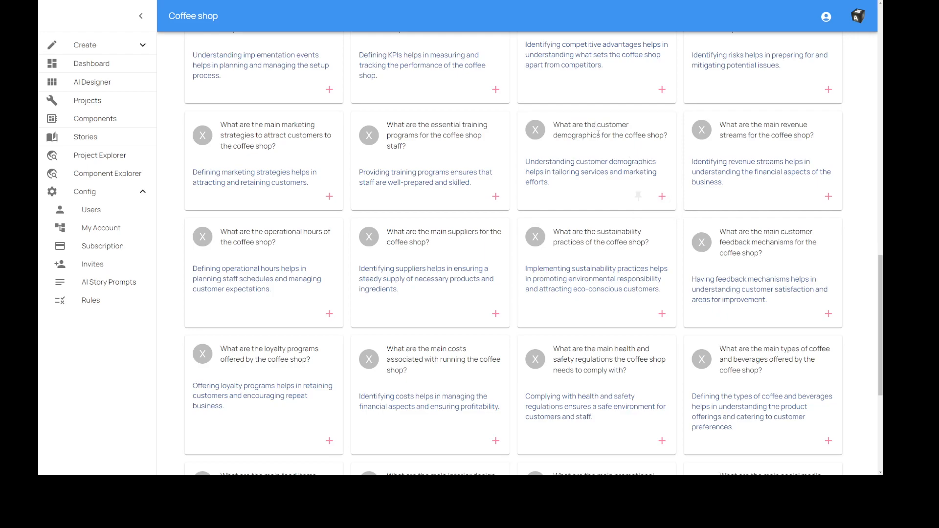
left_click(663, 197)
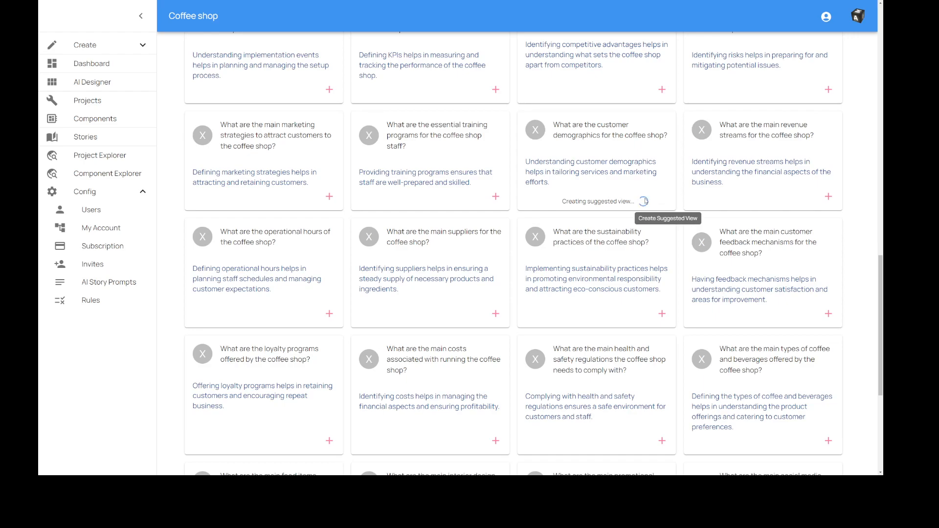
Examine the suggested Customer Demographics View, including its source question and the Stakeholder and Assessment element type descriptions.
scroll(645, 201, "up", 15)
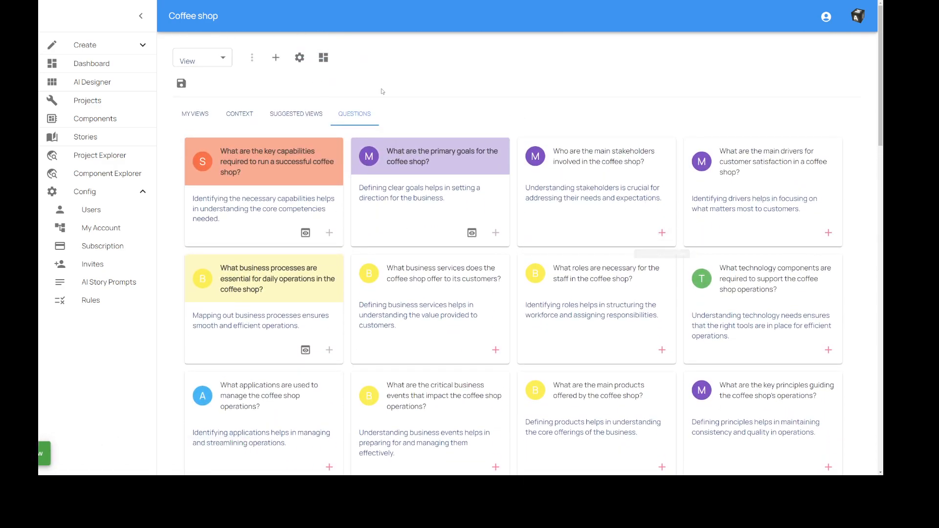
left_click(296, 115)
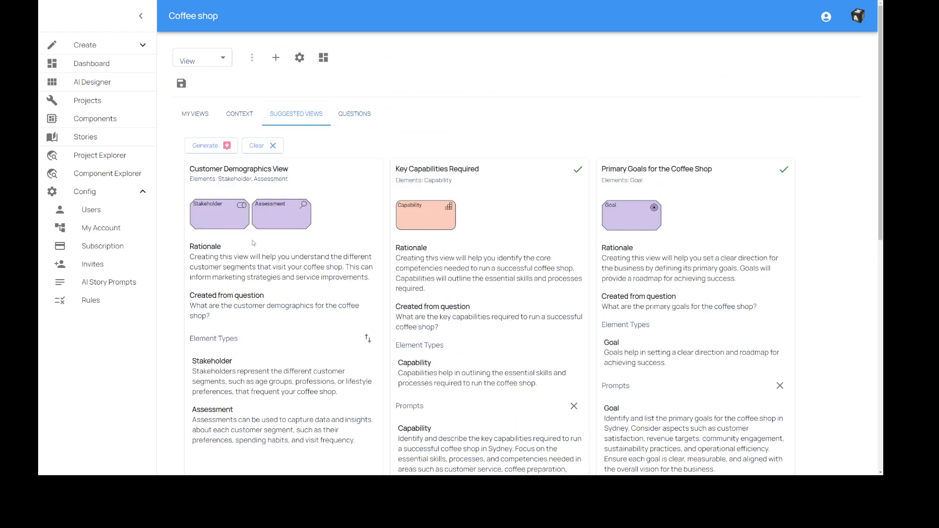
key("ctrl+minus")
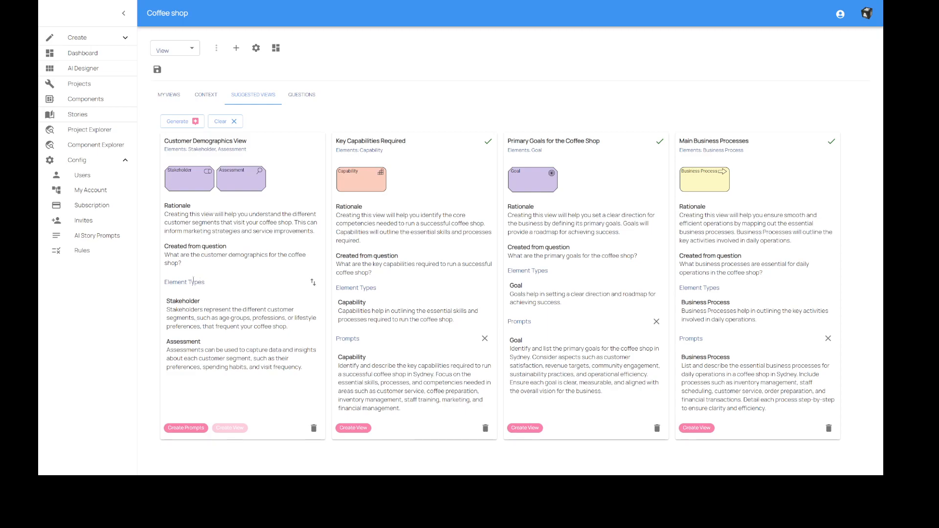
left_click_drag(165, 255, 182, 267)
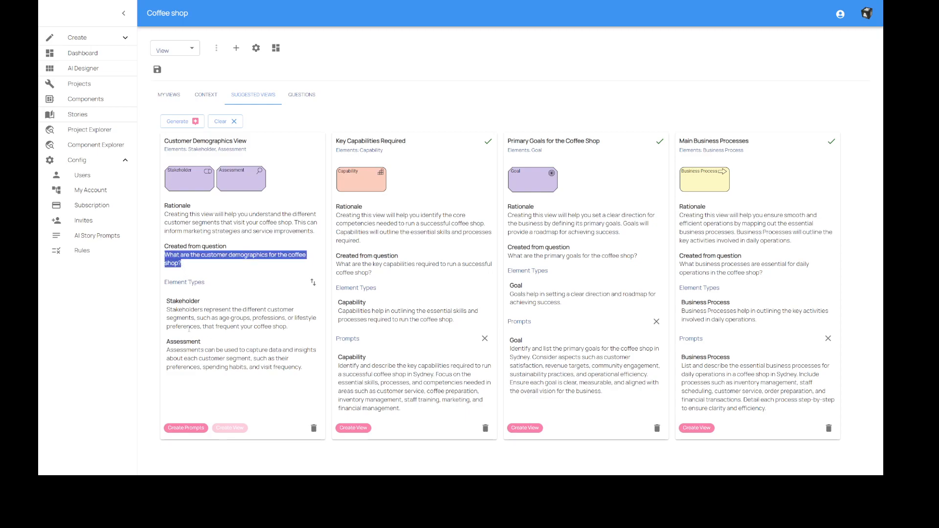
left_click_drag(169, 309, 295, 335)
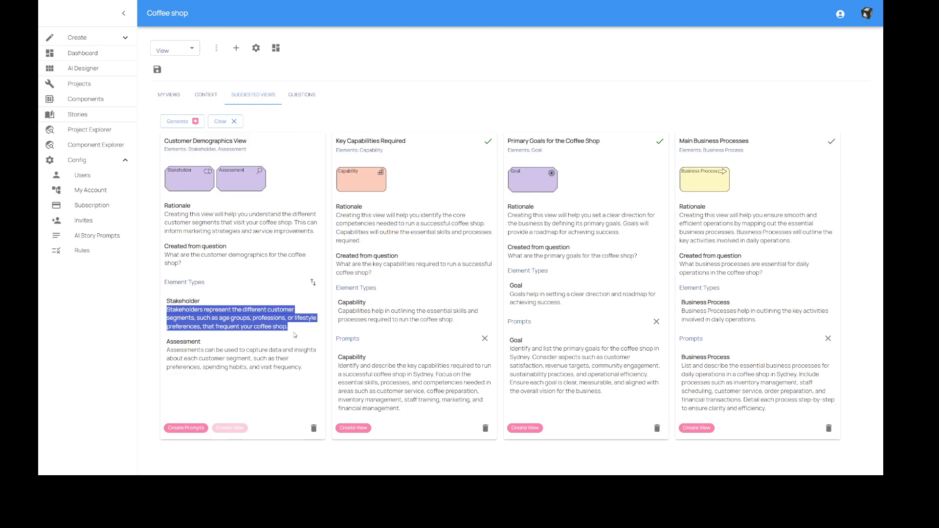
left_click(254, 323)
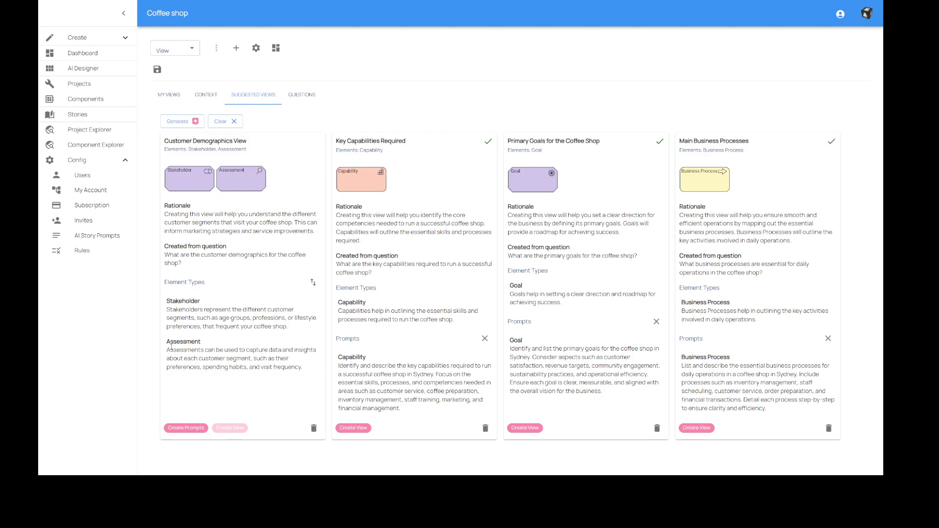
left_click_drag(172, 344, 273, 375)
left_click(197, 357)
left_click_drag(177, 351, 264, 368)
left_click_drag(183, 311, 213, 326)
left_click(212, 330)
Create the Stakeholder and Assessment prompts for the suggested Customer Demographics View and create the view from them.
left_click(186, 429)
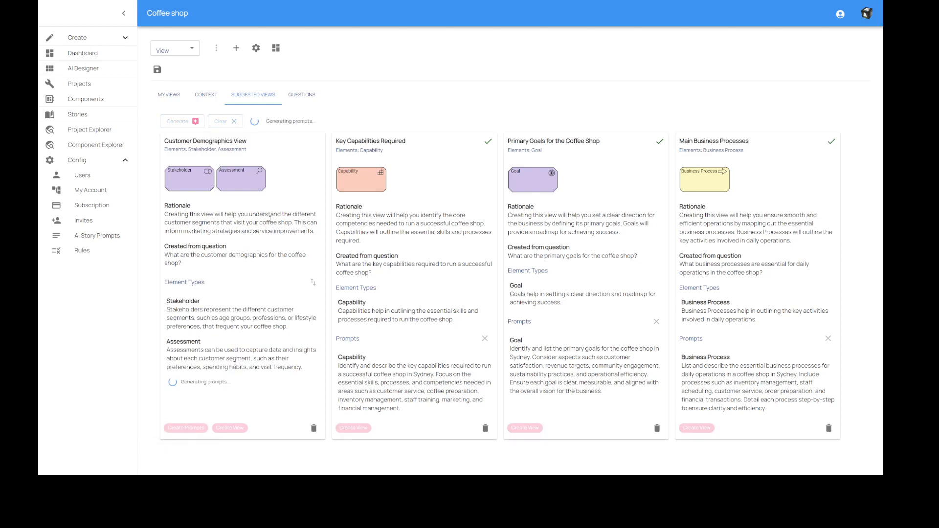
scroll(259, 263, "down", 3)
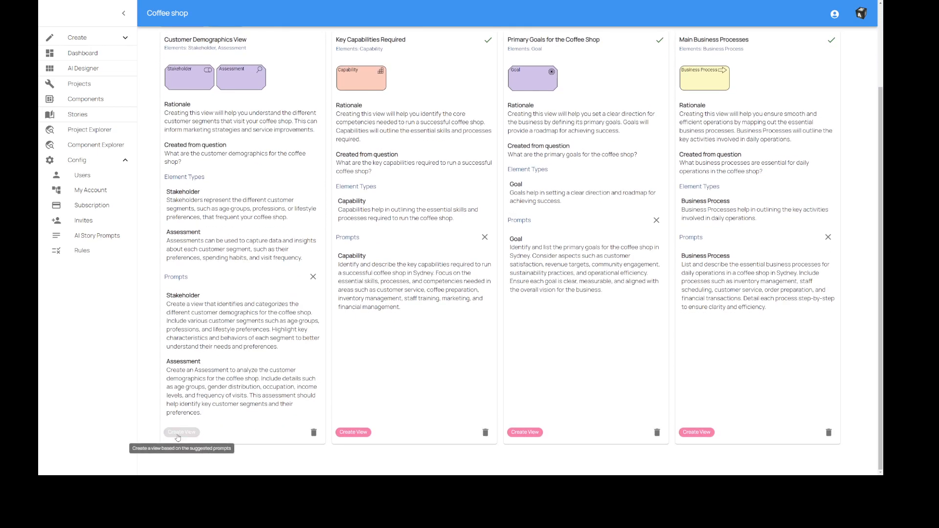
left_click(197, 433)
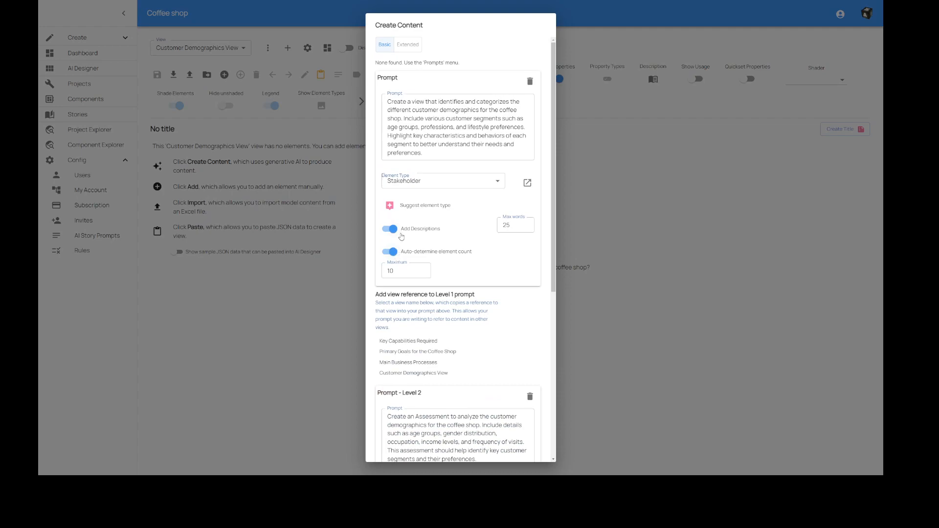
Generate the Customer Demographics View's two levels of content using an AI-suggested fixed count for Stakeholders, and save the view.
left_click(391, 252)
left_click(442, 273)
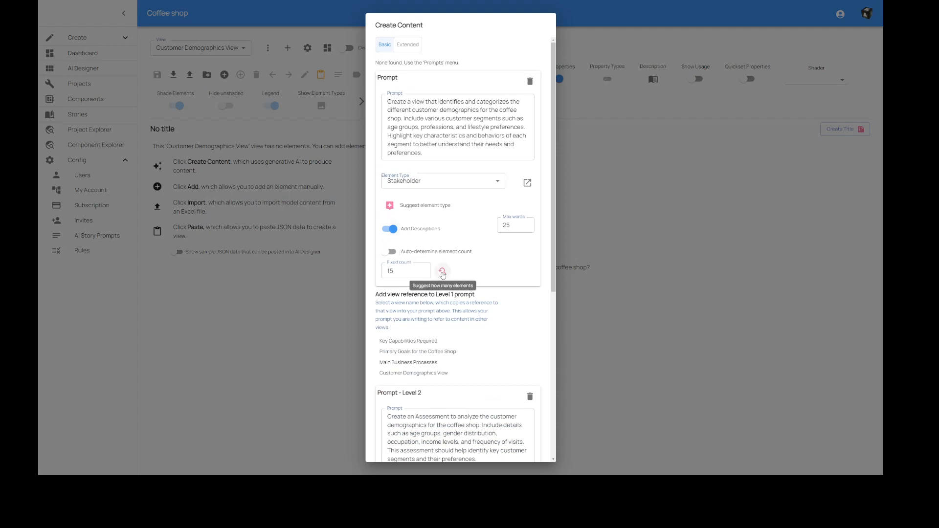
scroll(443, 274, "down", 6)
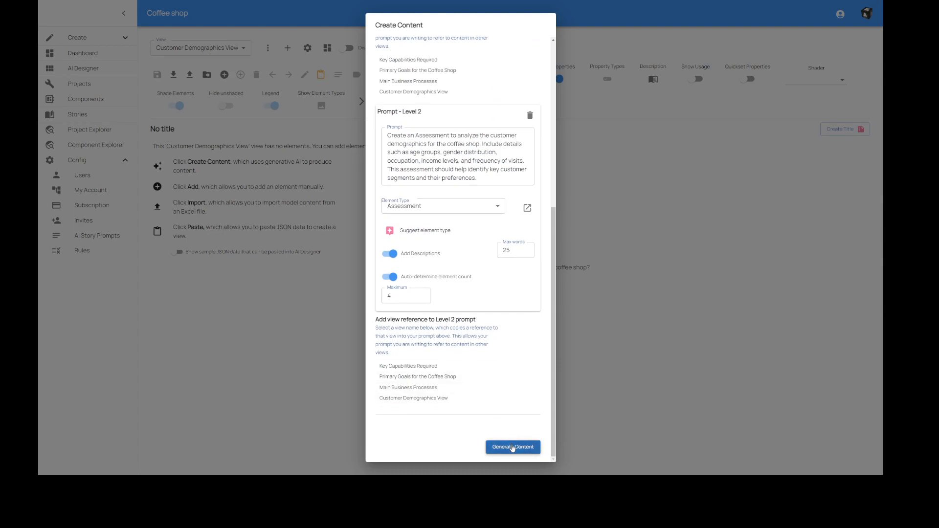
left_click(512, 448)
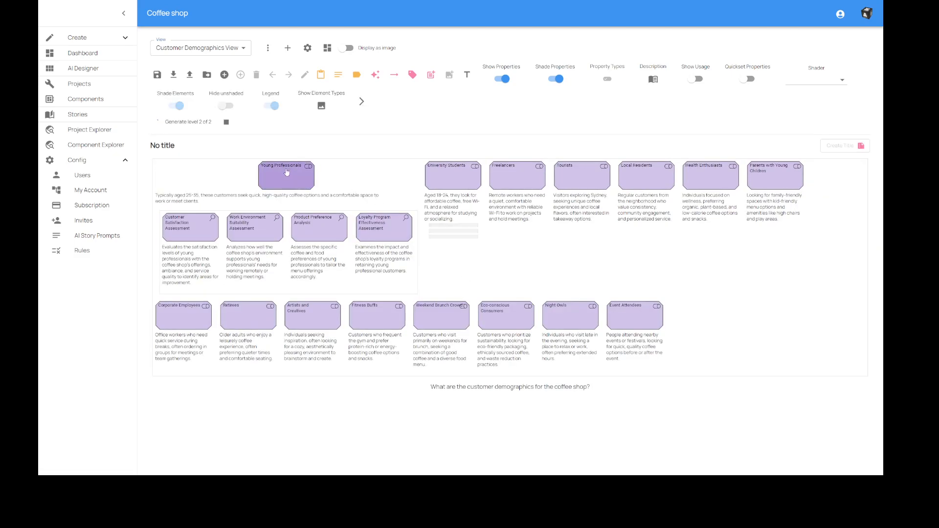
key("ctrl+minus")
key("ctrl+minus")
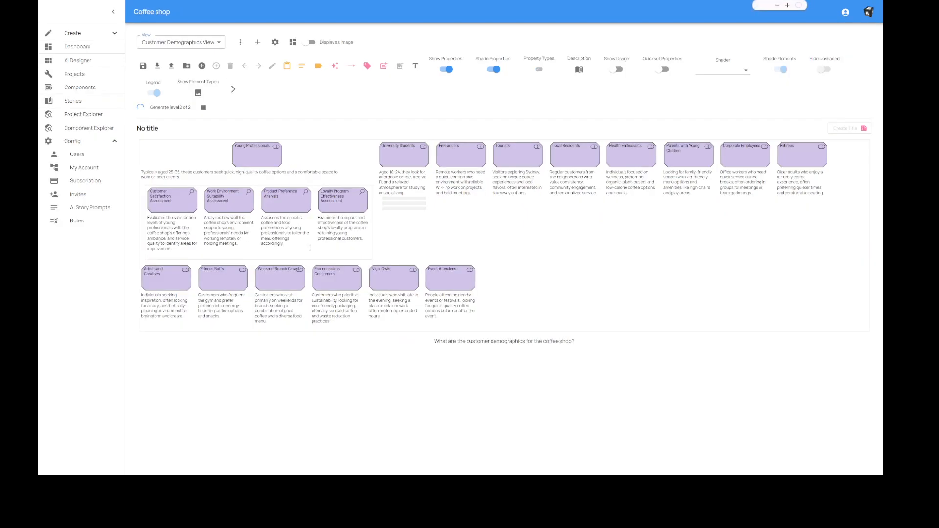
key("ctrl+minus")
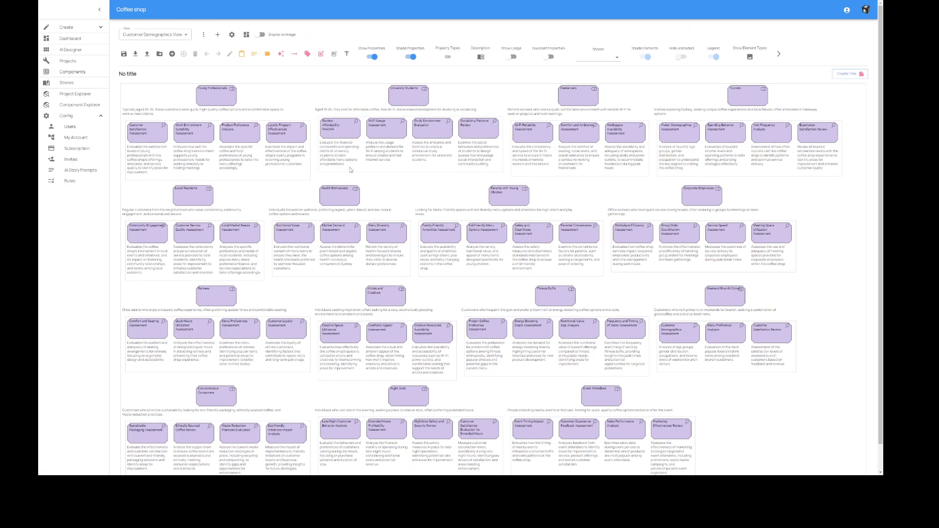
left_click(123, 54)
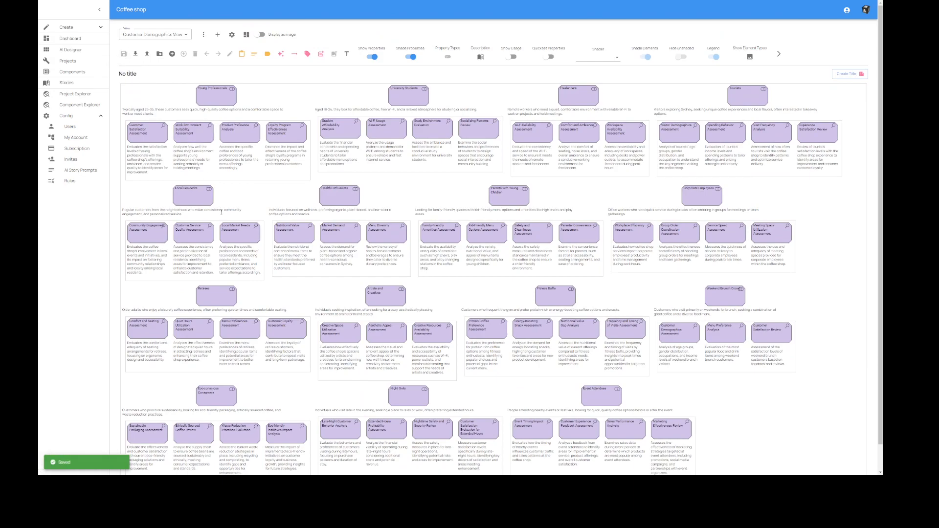
Examine the Assessment descriptions under the Young Professionals stakeholder, from customer satisfaction to loyalty program effectiveness.
key("ctrl+plus")
key("ctrl+plus")
key("ctrl+plus")
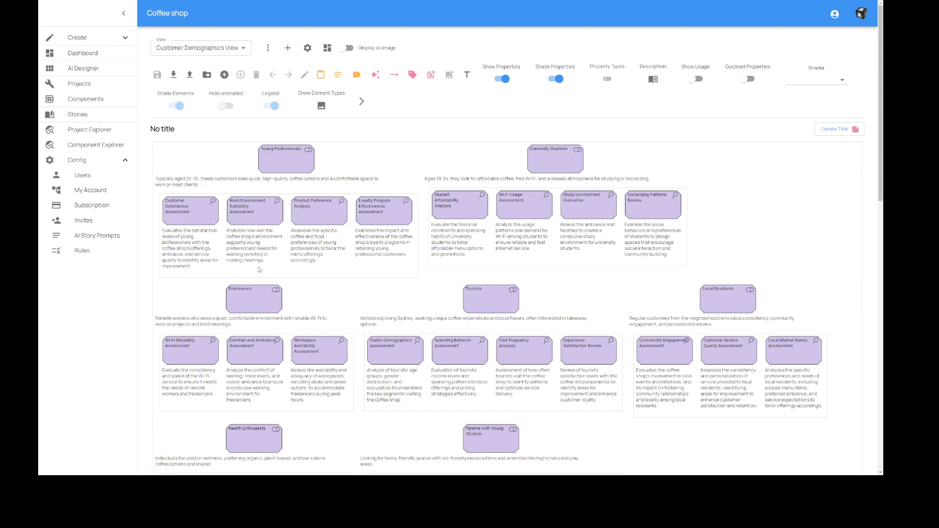
key("ctrl+minus")
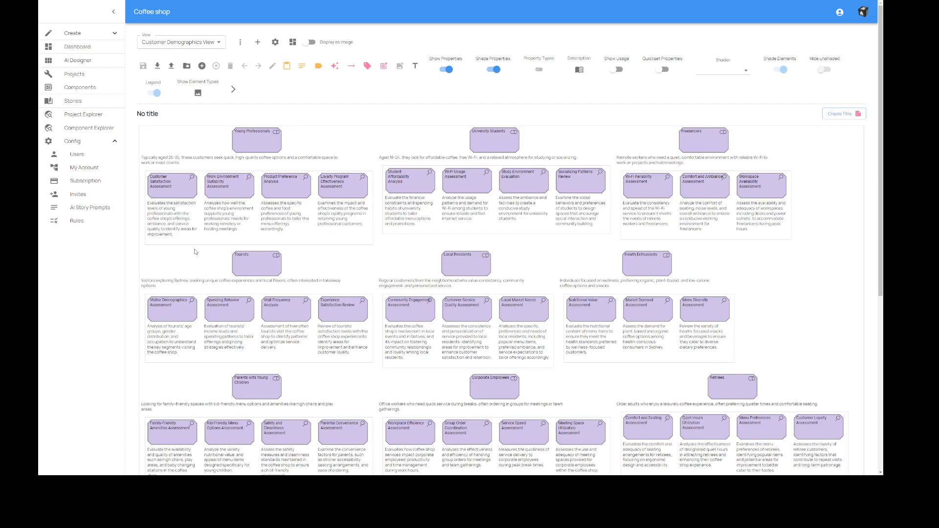
key("ctrl+plus")
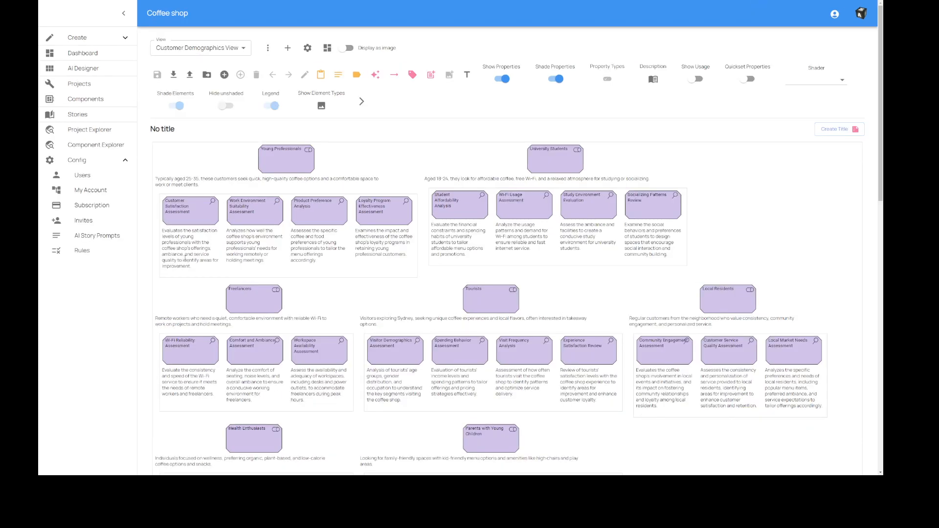
left_click_drag(177, 233, 190, 255)
left_click(189, 254)
left_click(235, 233)
left_click_drag(235, 234, 391, 261)
left_click(362, 236)
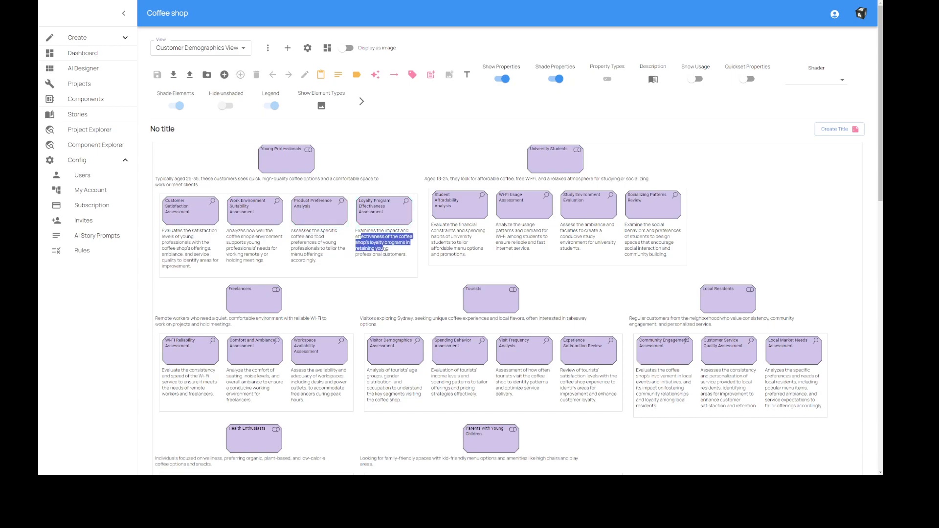
left_click(391, 262)
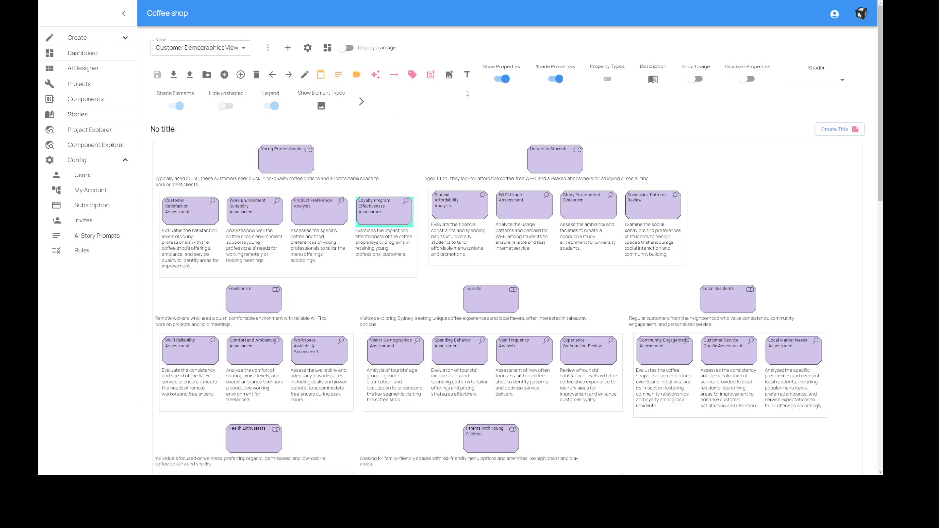
Generate a diagram title and summary for the Customer Demographics View.
left_click(841, 130)
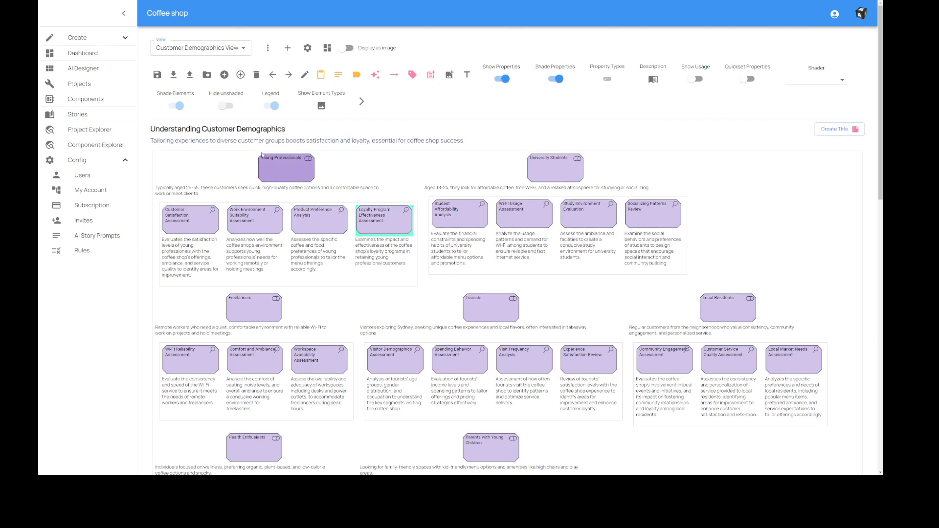
Save the titled Customer Demographics View, run Sort and Analyse on the design's views from the dashboard, and save the result.
left_click(159, 76)
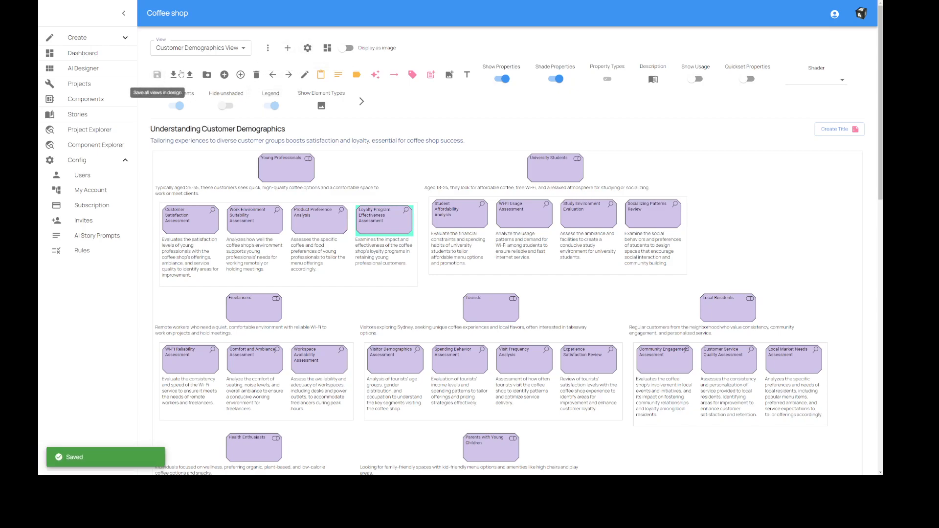
left_click(327, 48)
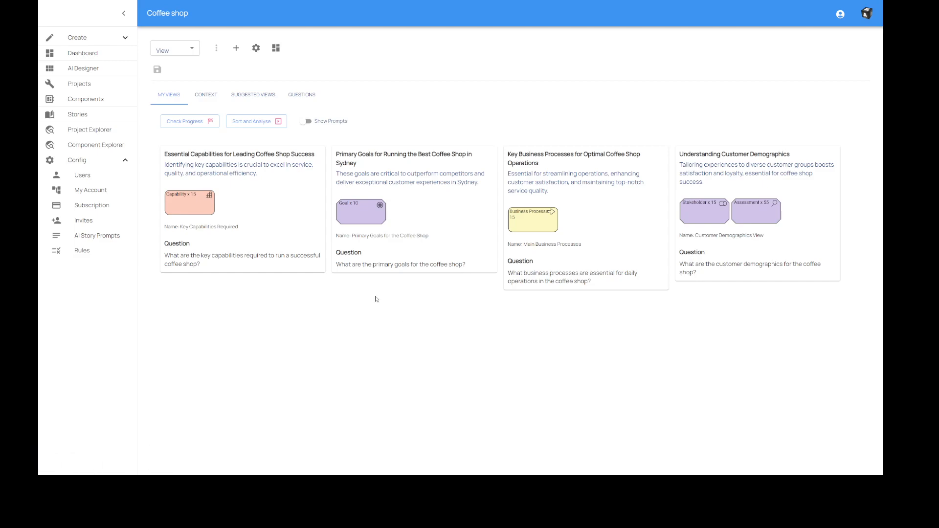
left_click(251, 126)
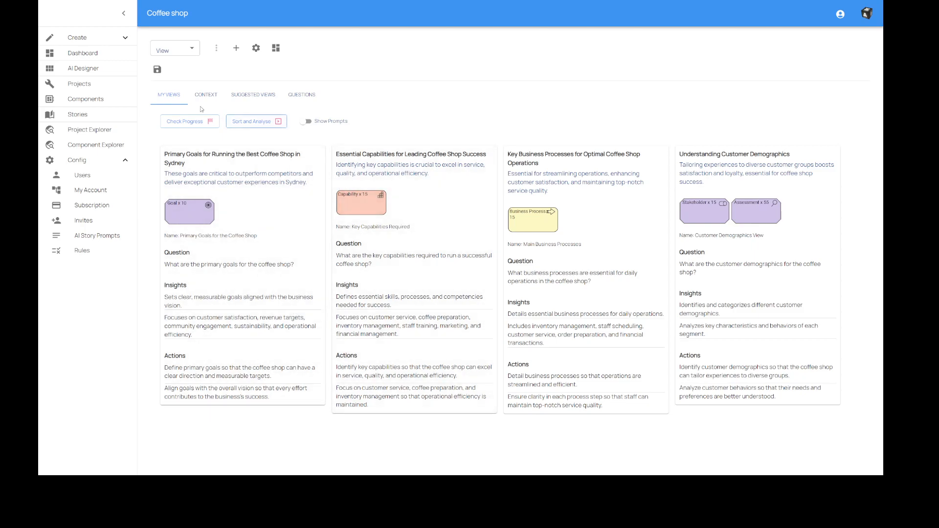
left_click(157, 69)
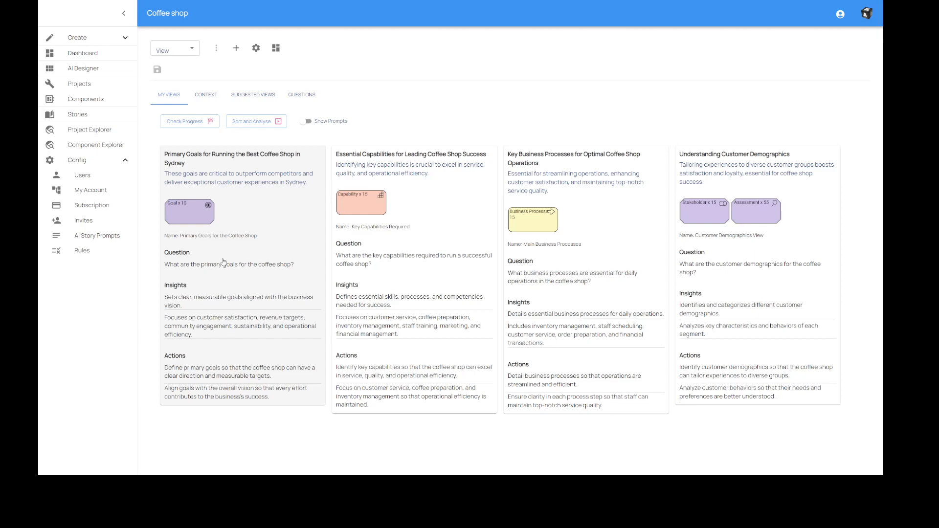
Look at the Primary Goals for the Coffee Shop view and return to the views dashboard.
left_click(194, 213)
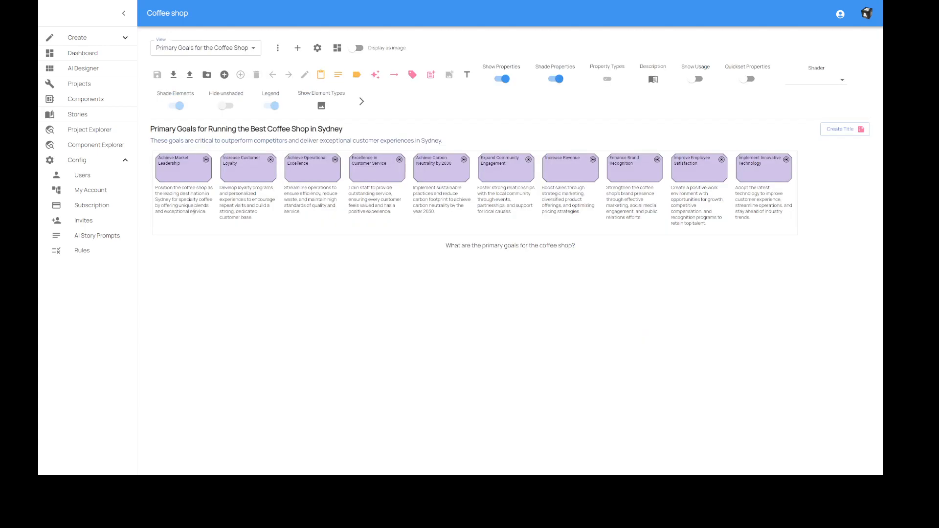
left_click(337, 48)
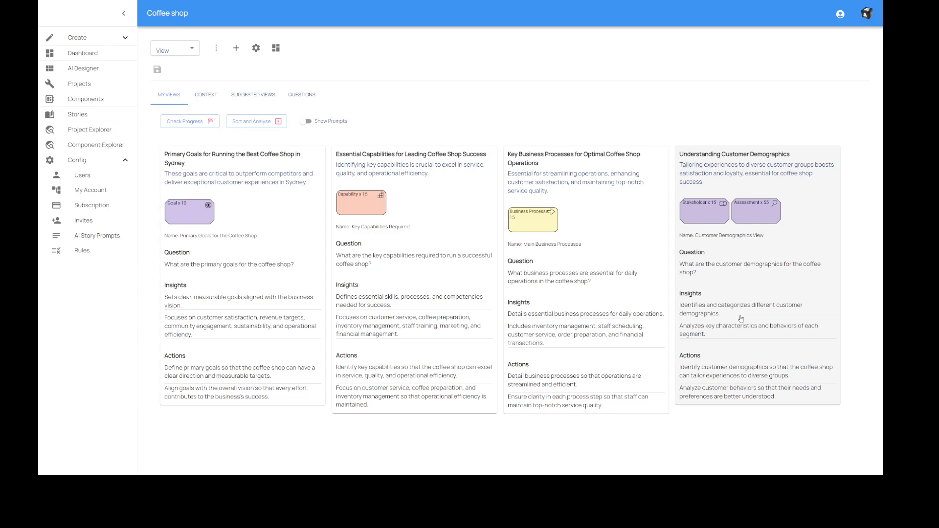
Display the Customer Demographics View as an image and look through its stakeholder groups from Young Professionals to Event Attendees.
left_click(740, 180)
key("ctrl+minus")
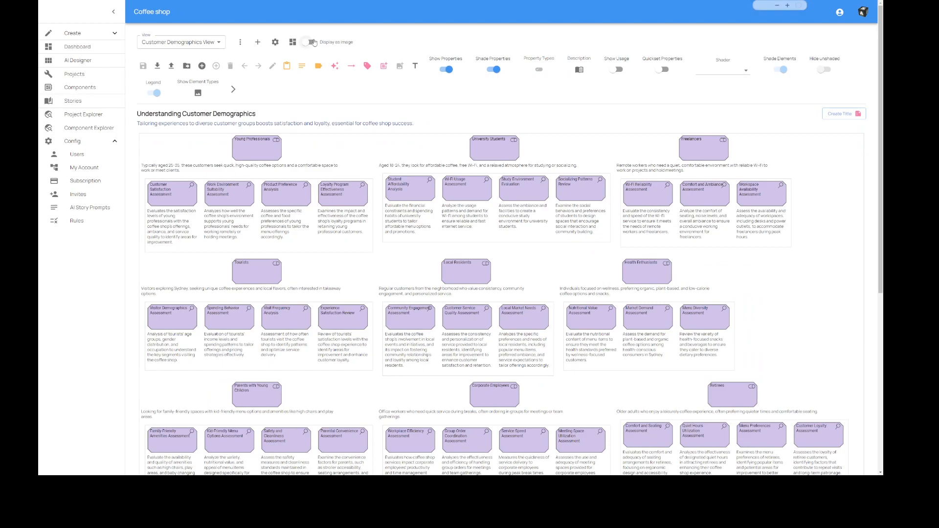
left_click(310, 43)
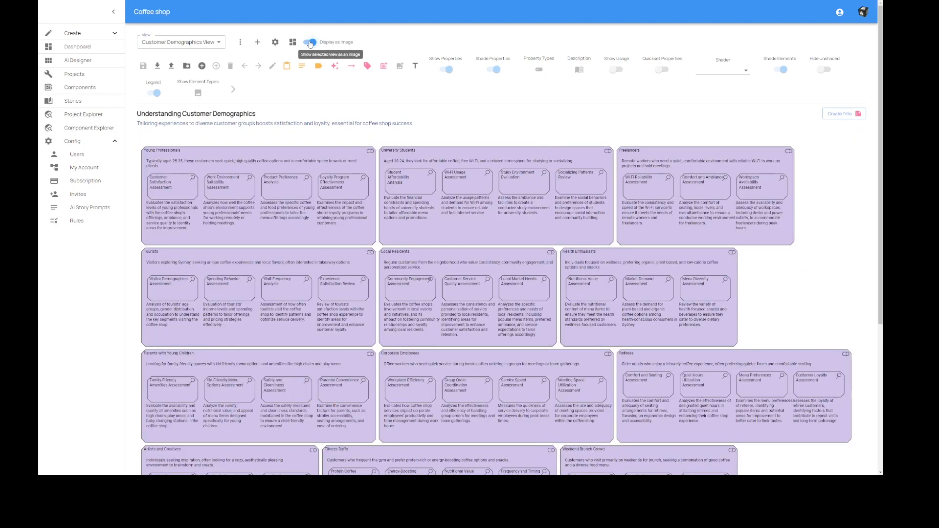
scroll(881, 92, "down", 5)
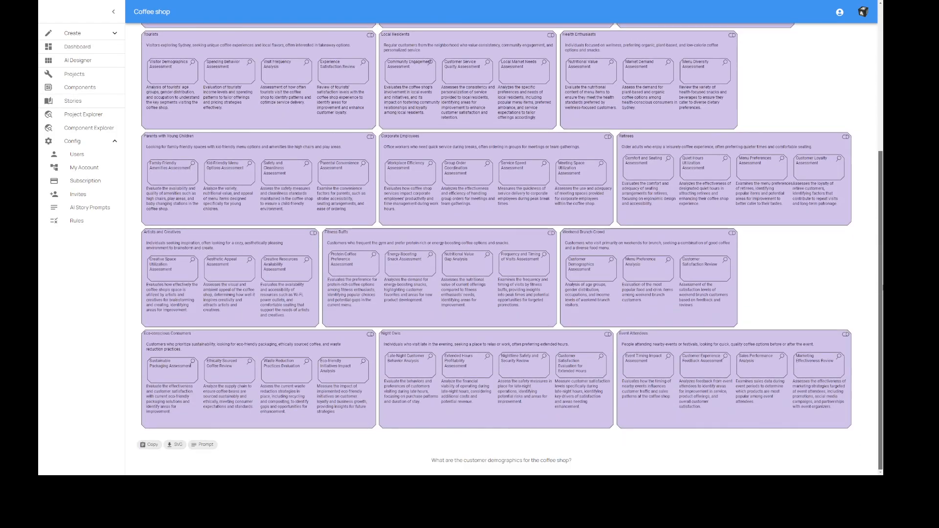
scroll(873, 104, "up", 5)
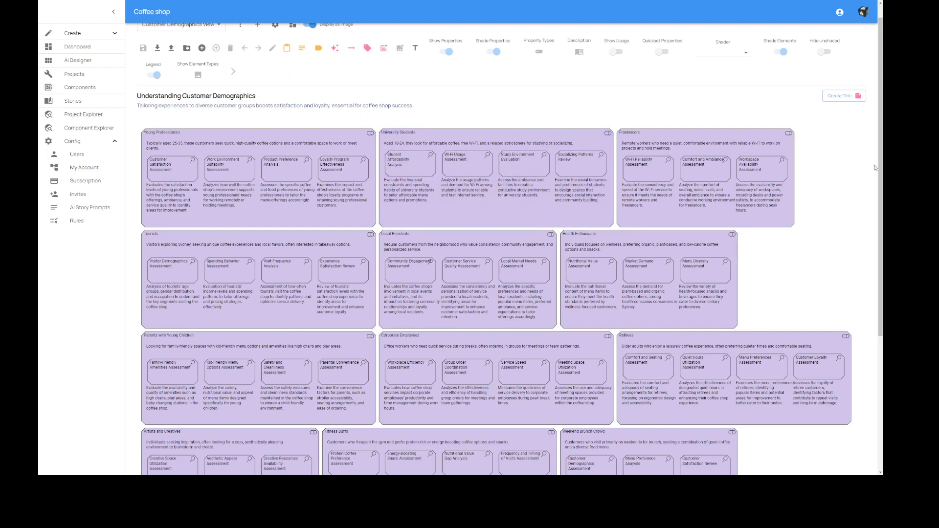
scroll(864, 319, "down", 3)
scroll(864, 319, "down", 1)
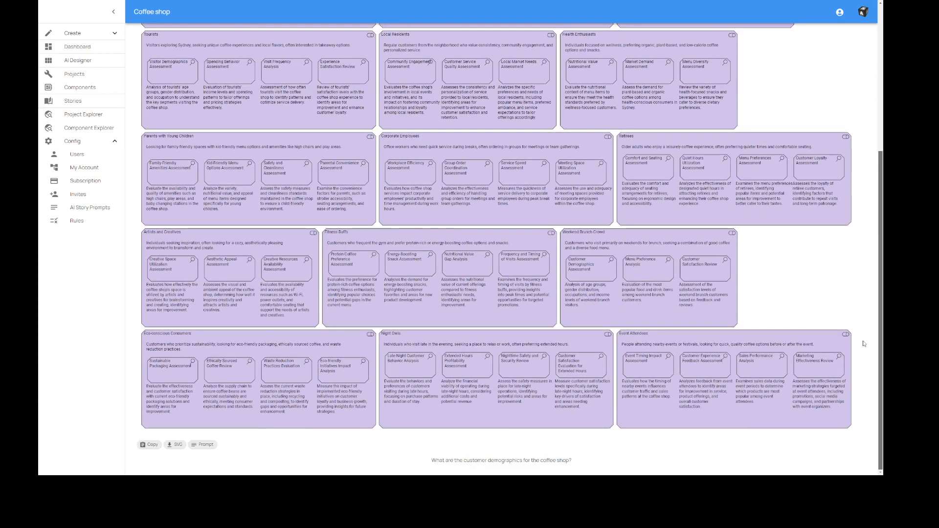
scroll(864, 343, "up", 4)
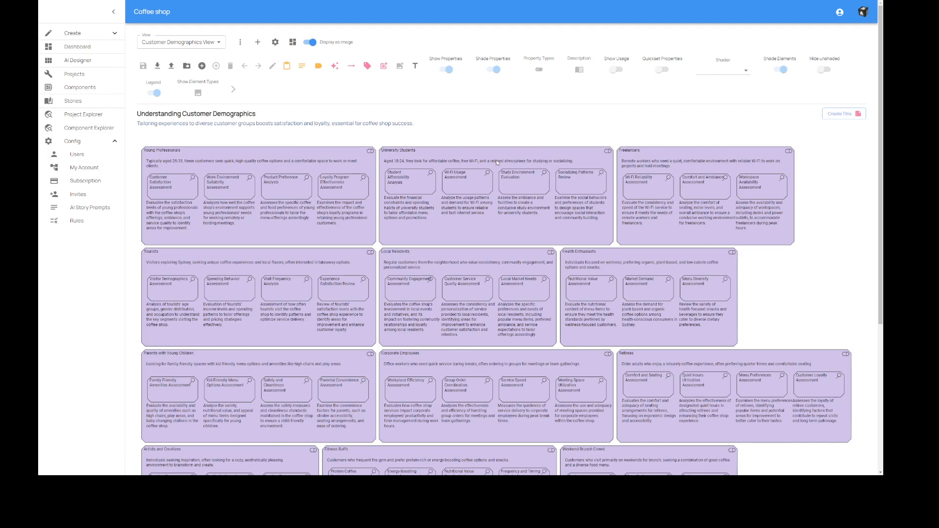
Check the design's progress from the views dashboard and examine the Progress and Next Steps texts and the view cards.
left_click(293, 44)
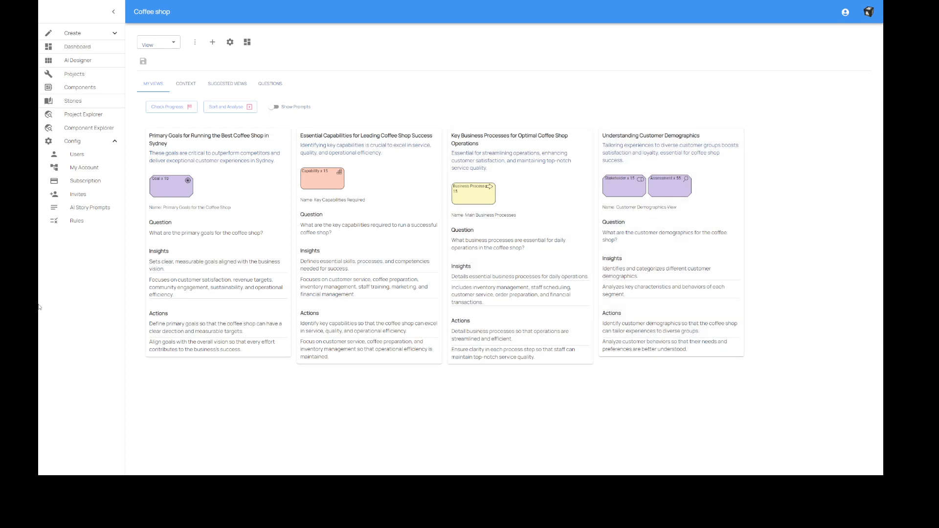
left_click(171, 110)
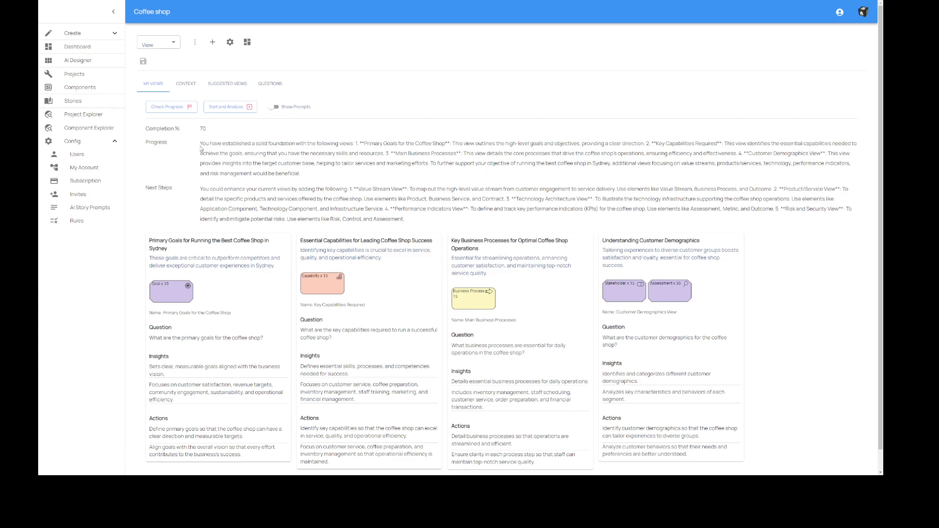
left_click_drag(200, 143, 308, 176)
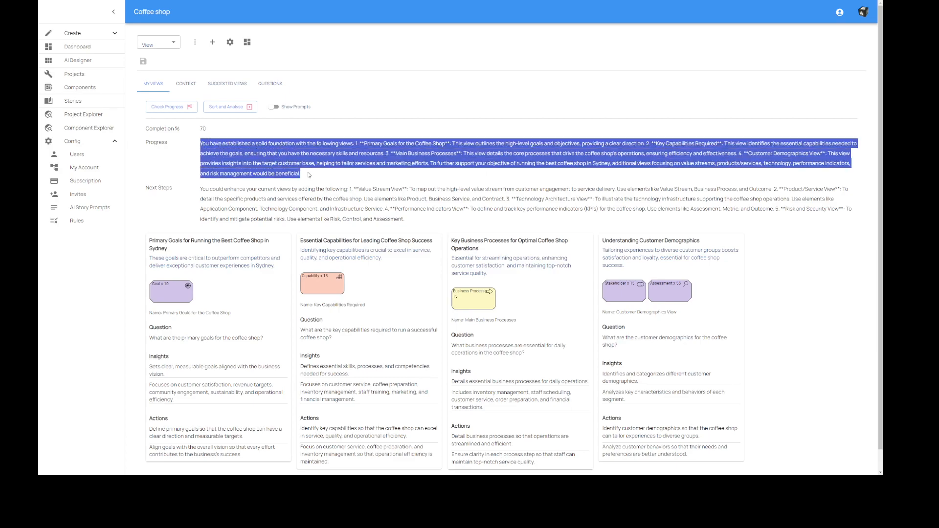
left_click(293, 161)
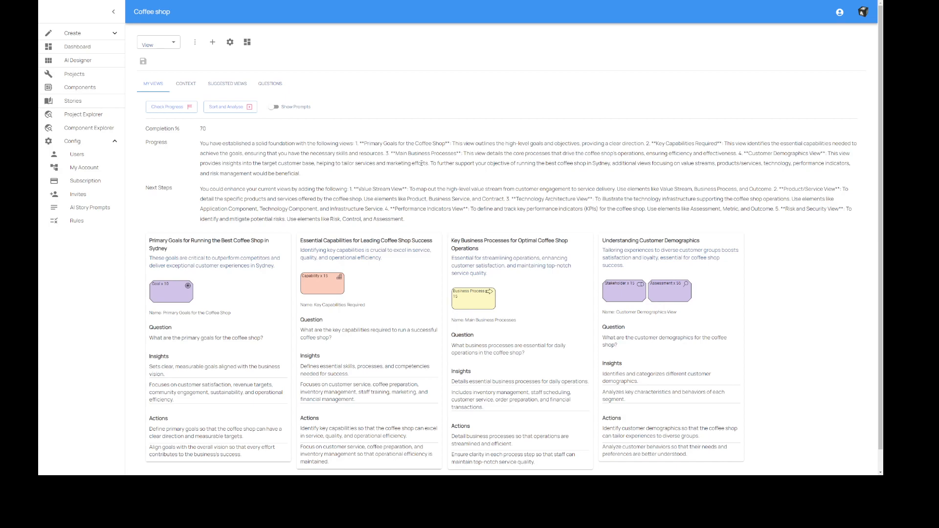
left_click_drag(203, 189, 411, 217)
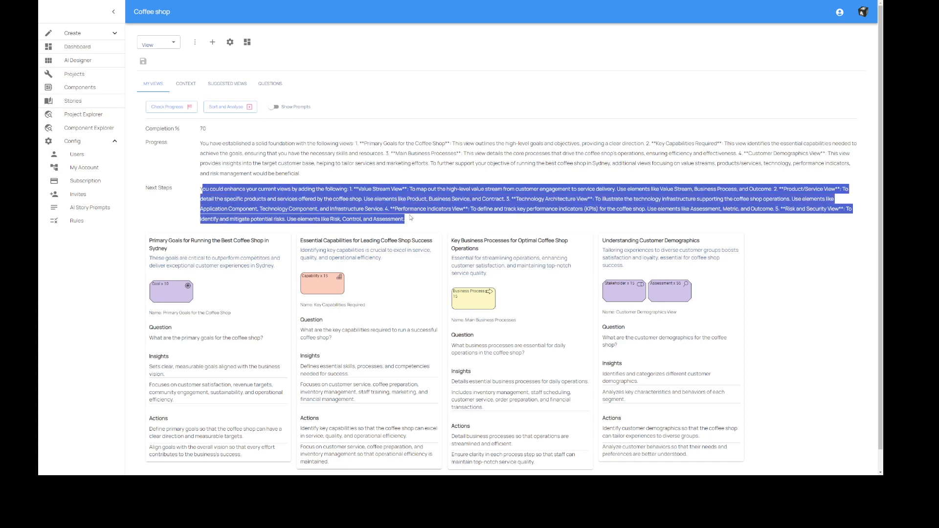
left_click(410, 217)
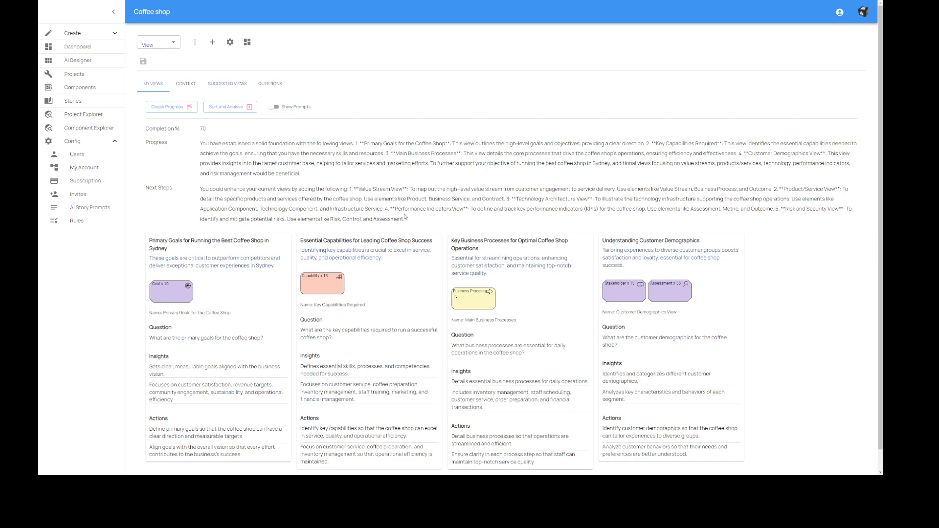
scroll(405, 217, "down", 1)
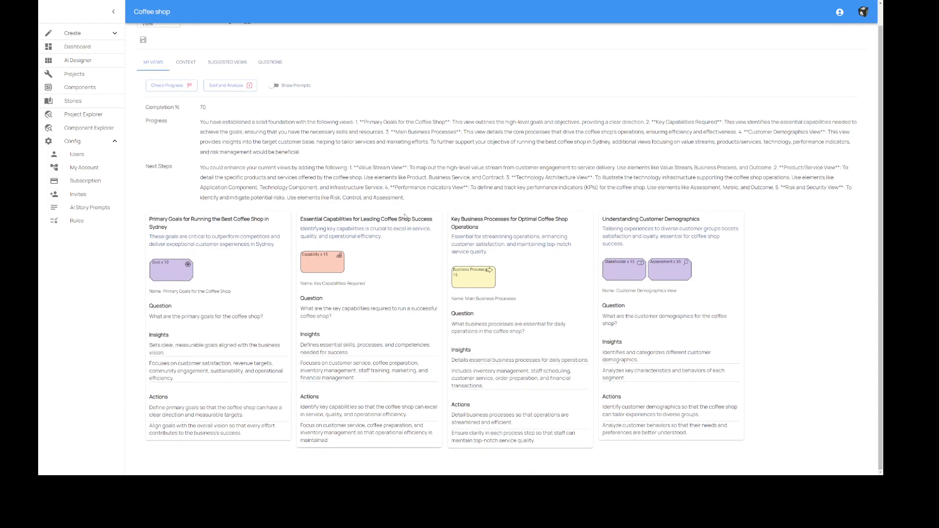
scroll(405, 216, "up", 1)
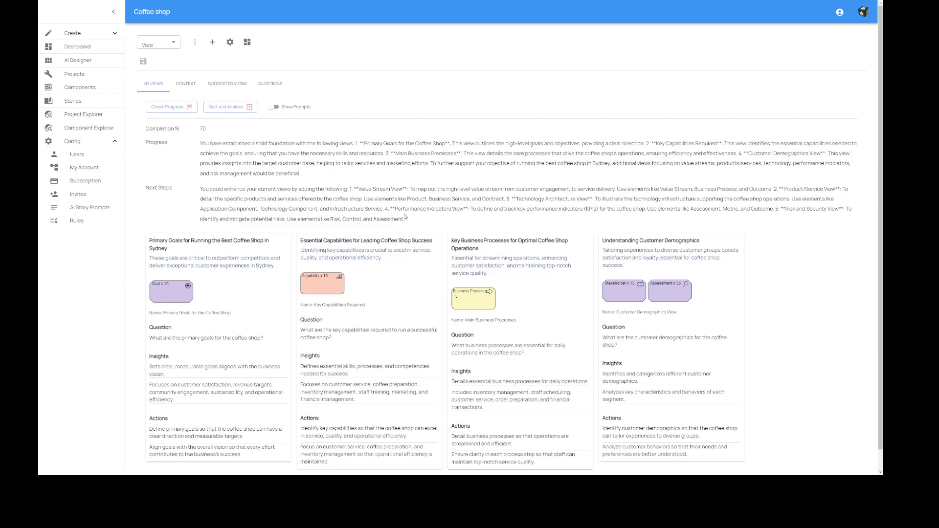
scroll(405, 217, "down", 1)
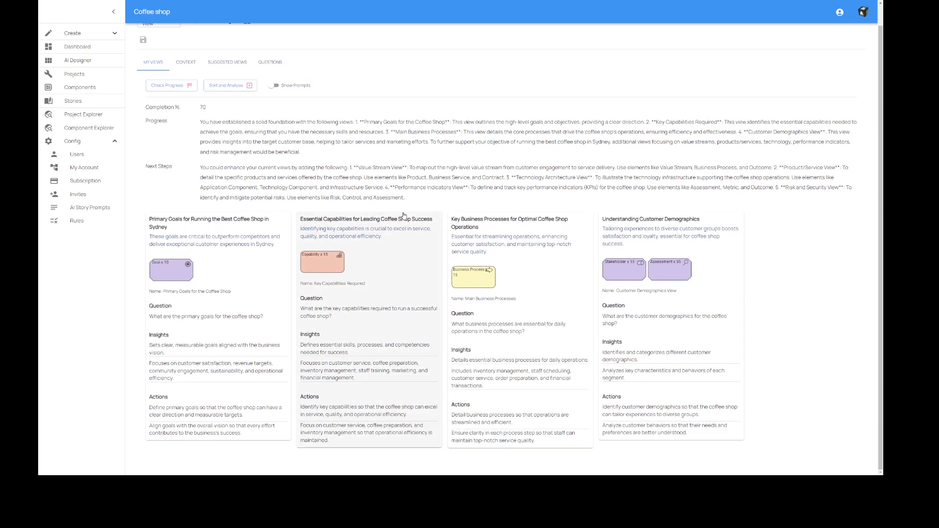
scroll(404, 215, "up", 1)
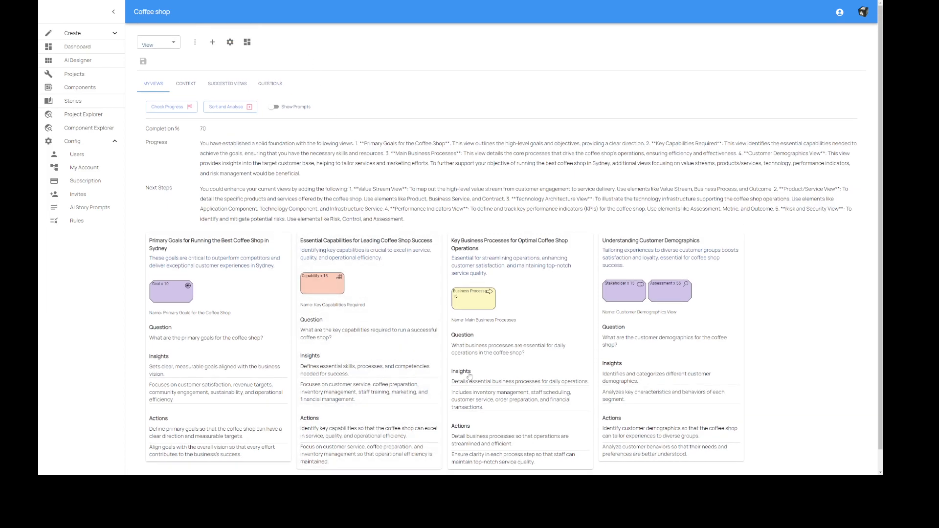